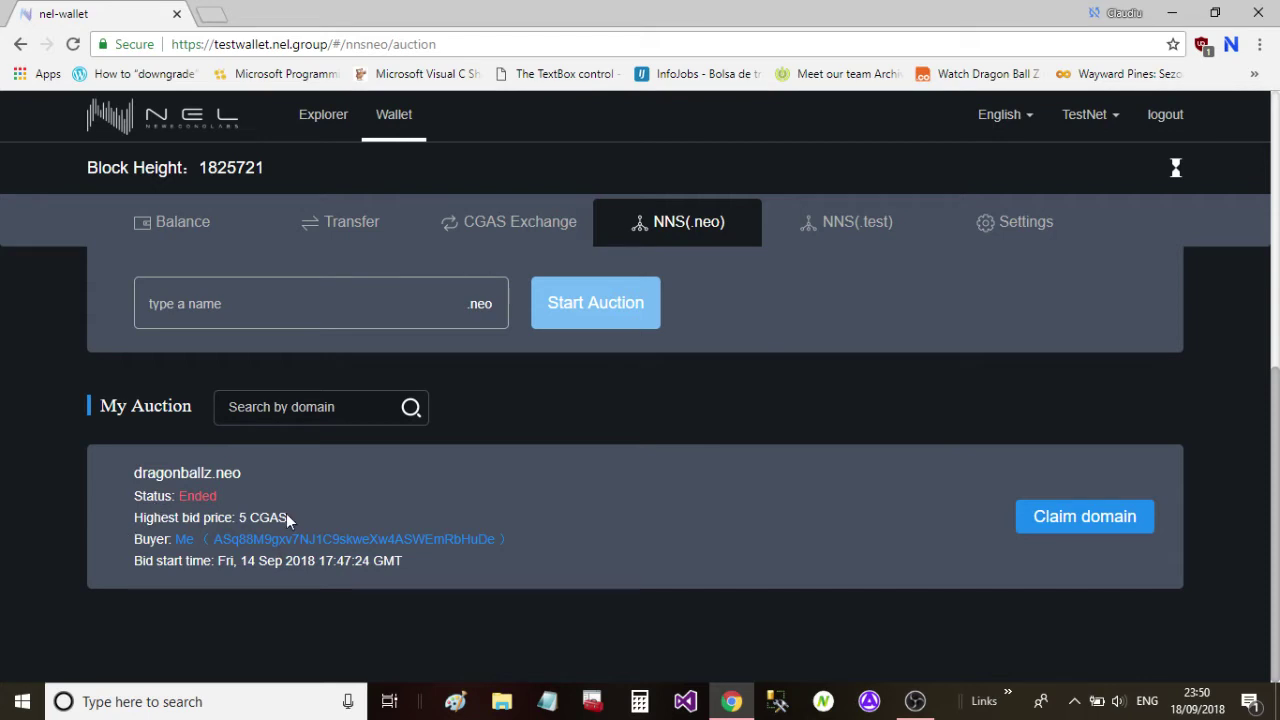
Open the claim page for the ended dragonballz.neo auction won at 5 CGAS.
{"action": "left_click", "coordinate": [1067, 535]}
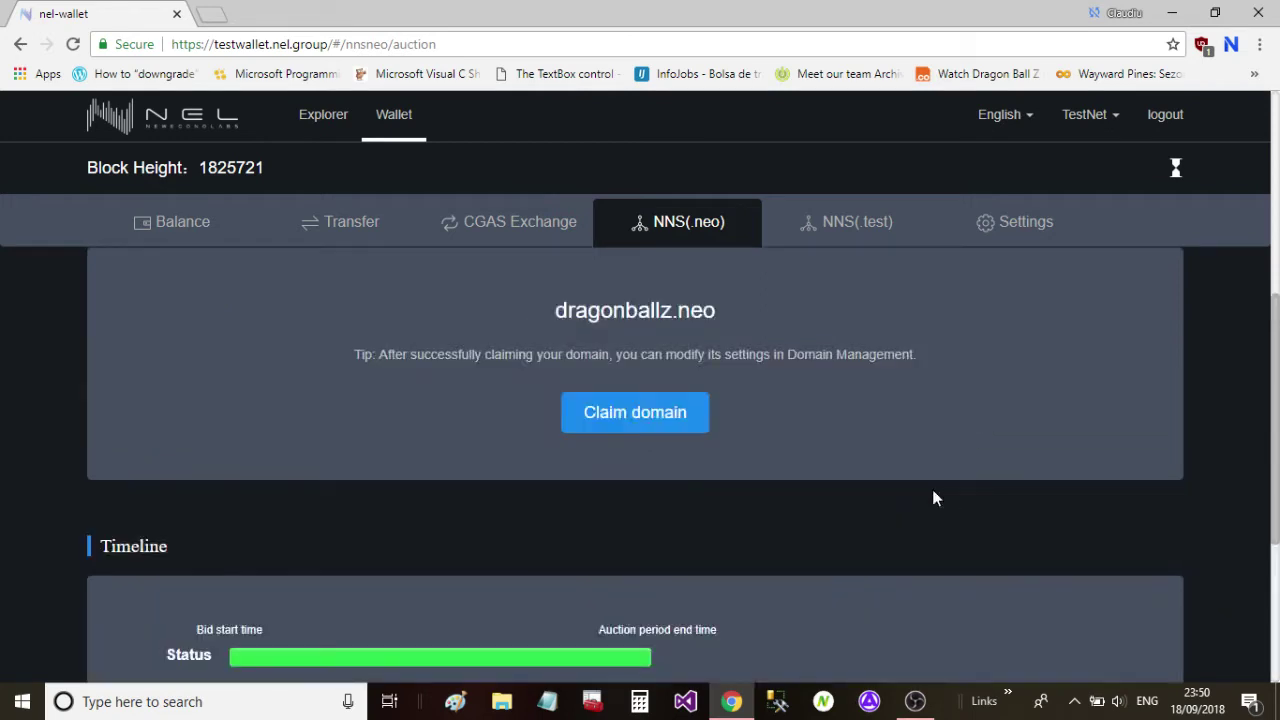
Claim the won dragonballz.neo domain and view the pending claim in the operation record.
{"action": "scroll", "coordinate": [932, 498], "scroll_direction": "down", "scroll_amount": 1}
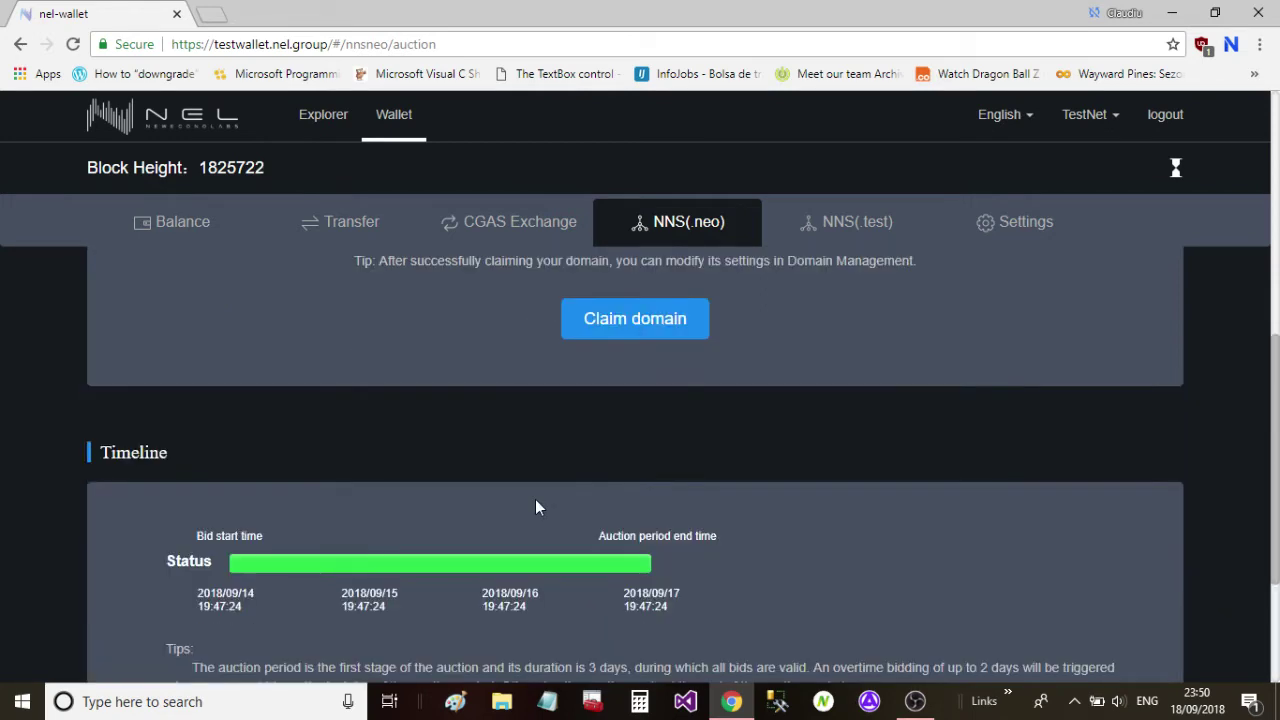
{"action": "scroll", "coordinate": [638, 515], "scroll_direction": "up", "scroll_amount": 2}
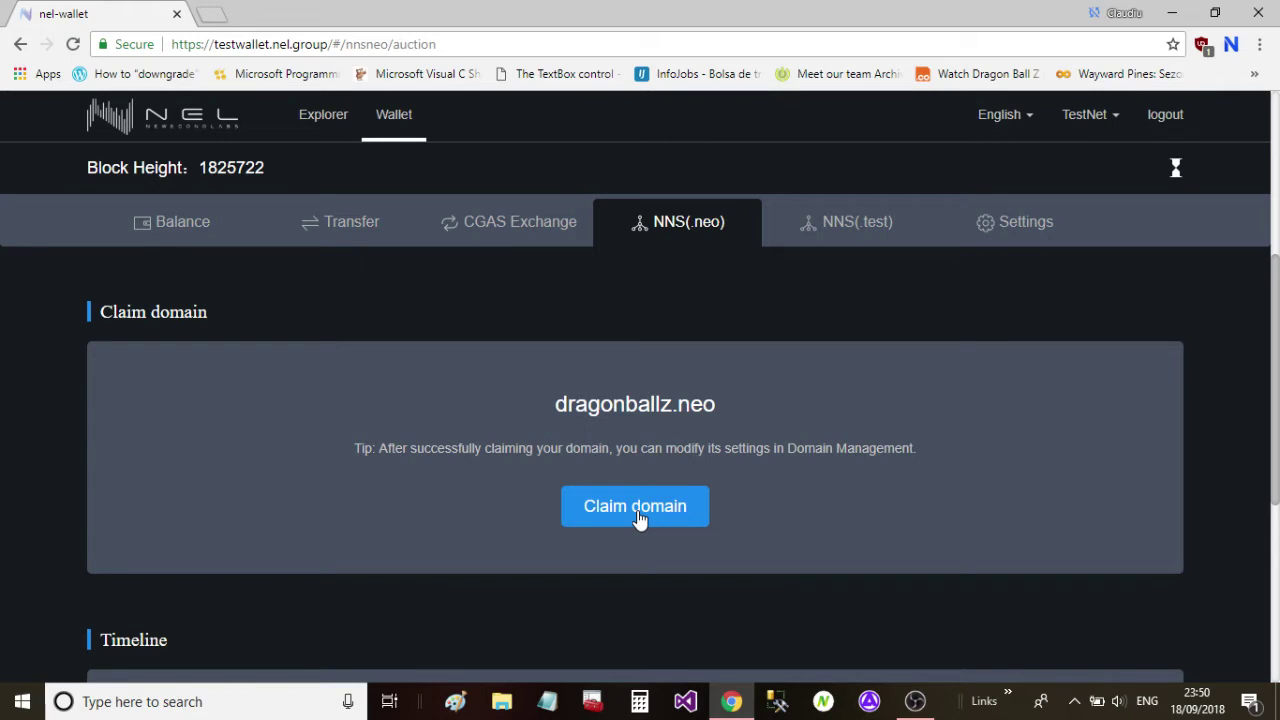
{"action": "left_click", "coordinate": [638, 515]}
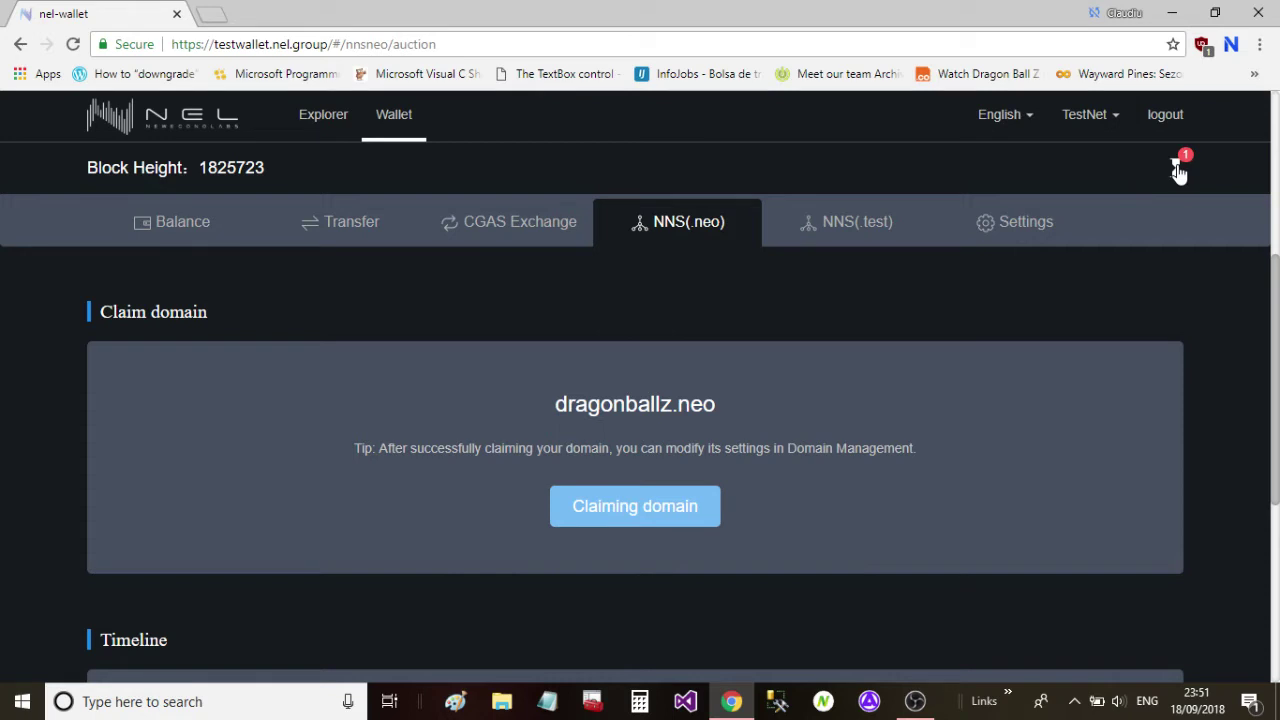
{"action": "left_click", "coordinate": [1178, 170]}
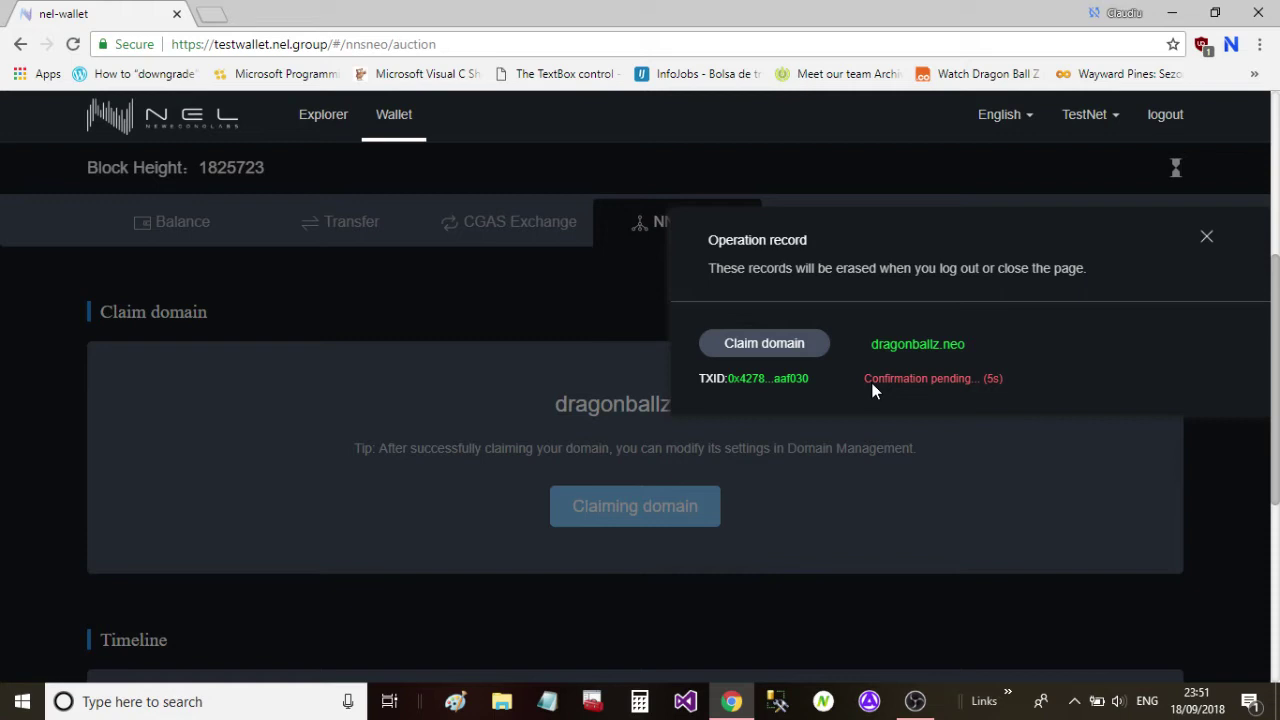
Keep checking the operation record while the dragonballz.neo claim stays pending for 44 seconds.
{"action": "left_click", "coordinate": [871, 382]}
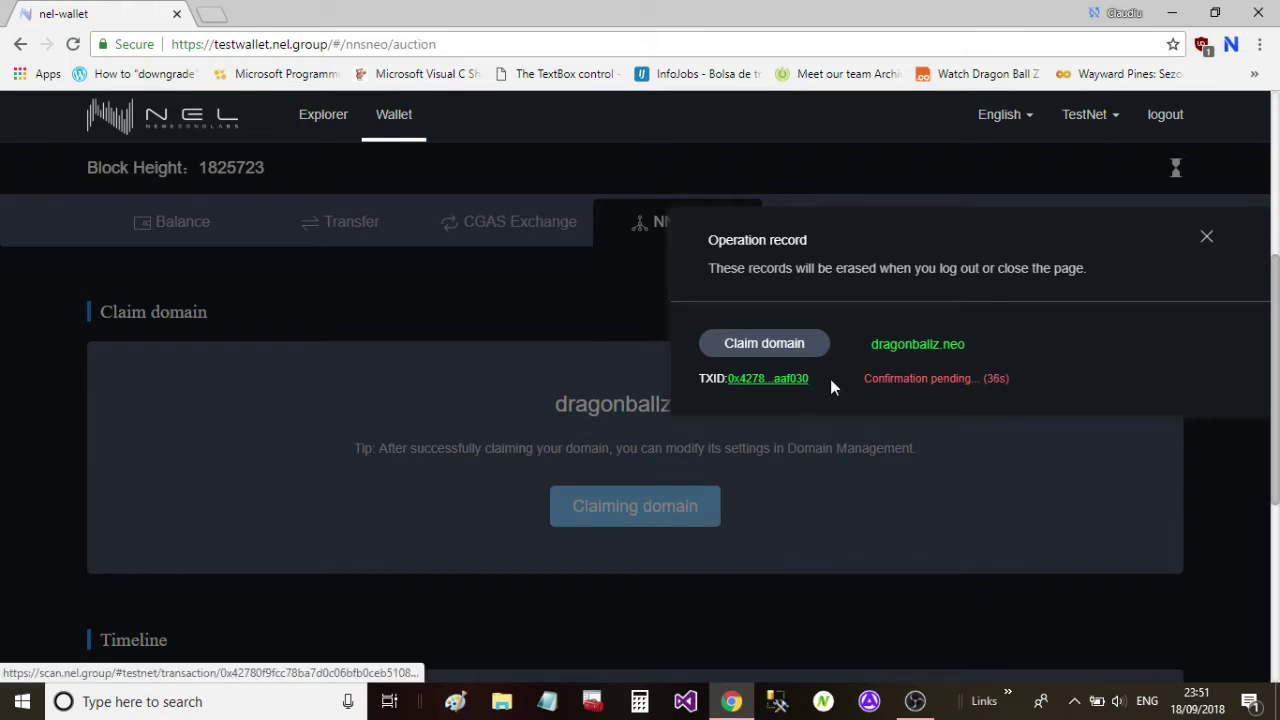
{"action": "left_click", "coordinate": [1206, 240]}
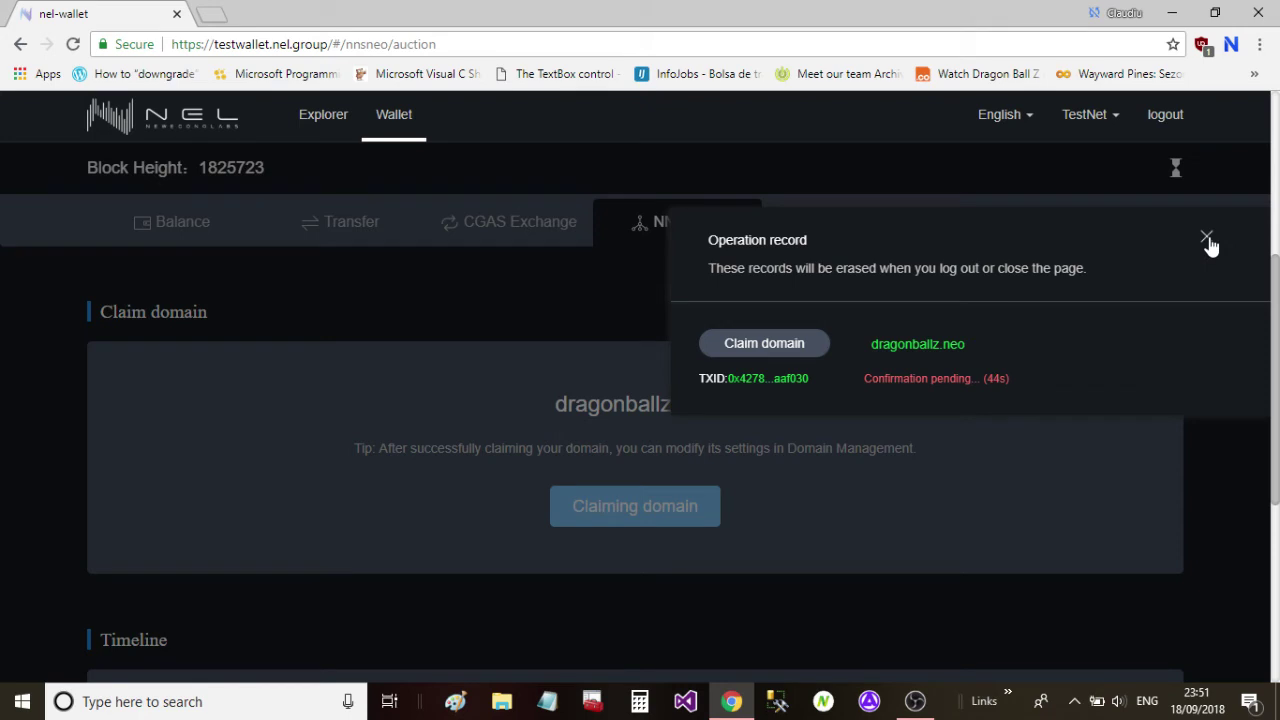
{"action": "left_click", "coordinate": [1206, 240]}
Close the operation record and scroll the auction page awaiting claim confirmation at block 1825727.
{"action": "left_click", "coordinate": [1207, 241]}
{"action": "left_click", "coordinate": [1205, 240]}
{"action": "scroll", "coordinate": [905, 405], "scroll_direction": "down", "scroll_amount": 4}
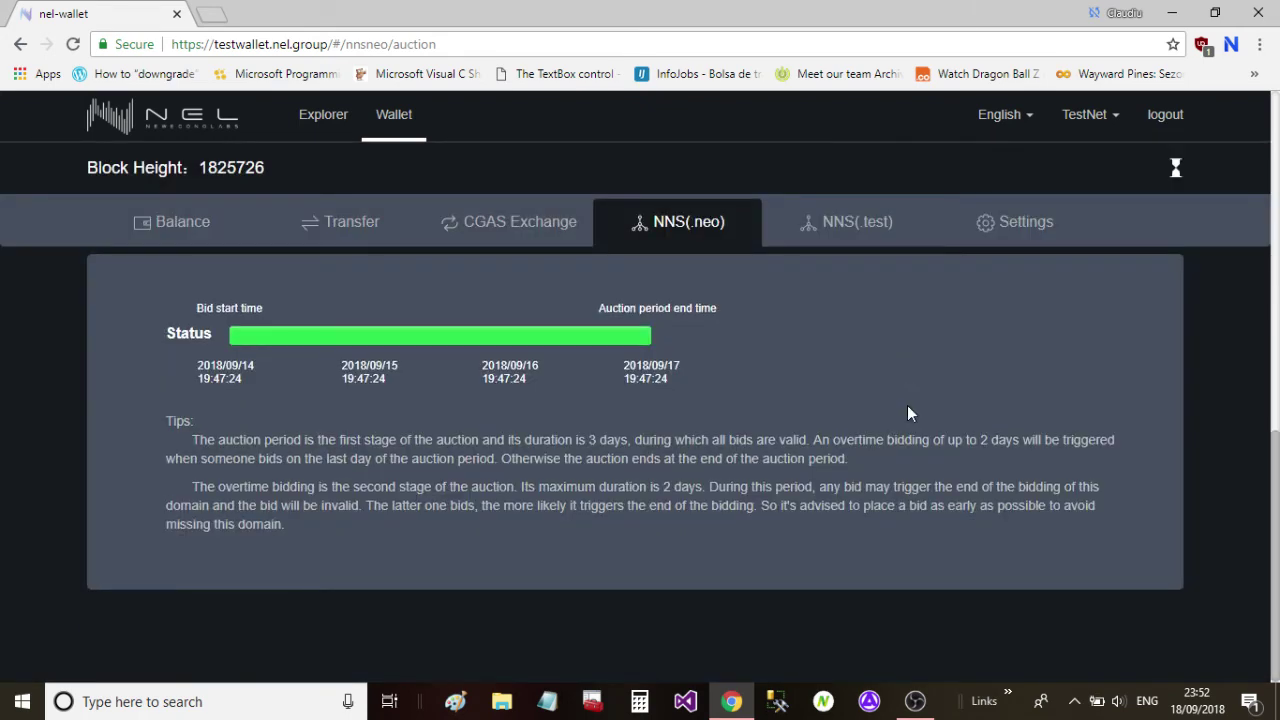
{"action": "scroll", "coordinate": [910, 405], "scroll_direction": "up", "scroll_amount": 5}
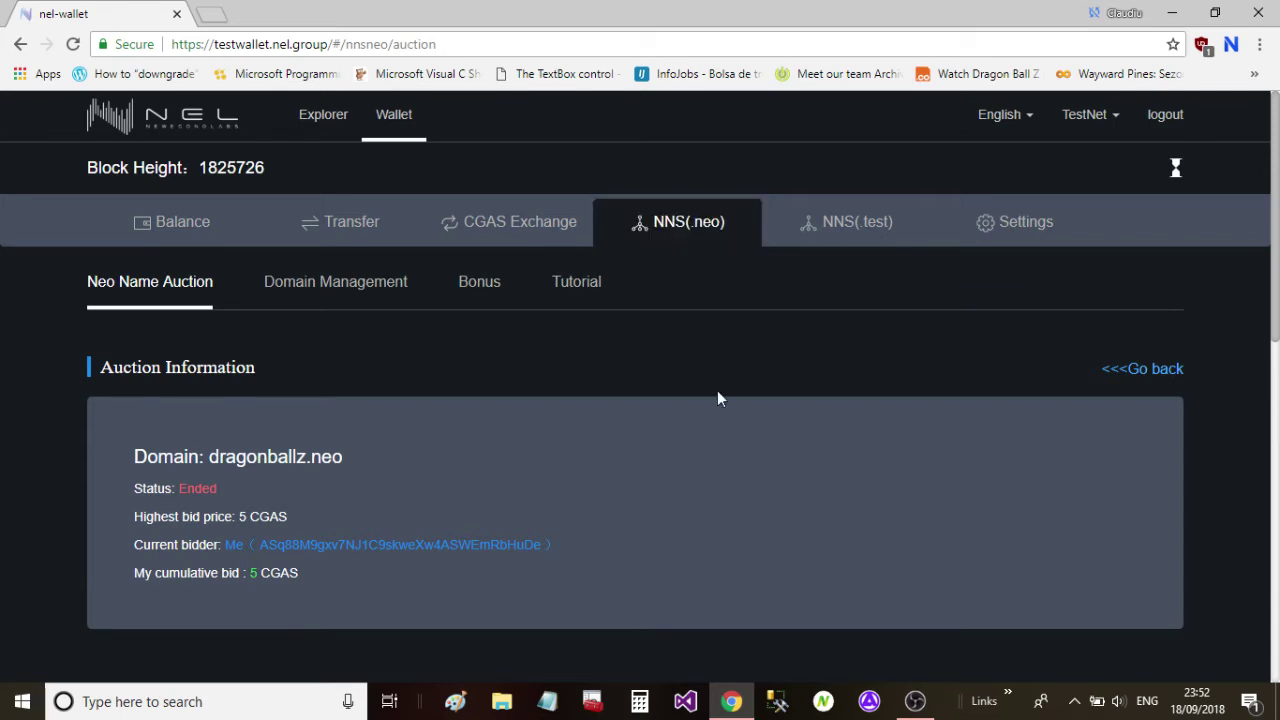
{"action": "scroll", "coordinate": [720, 388], "scroll_direction": "down", "scroll_amount": 2}
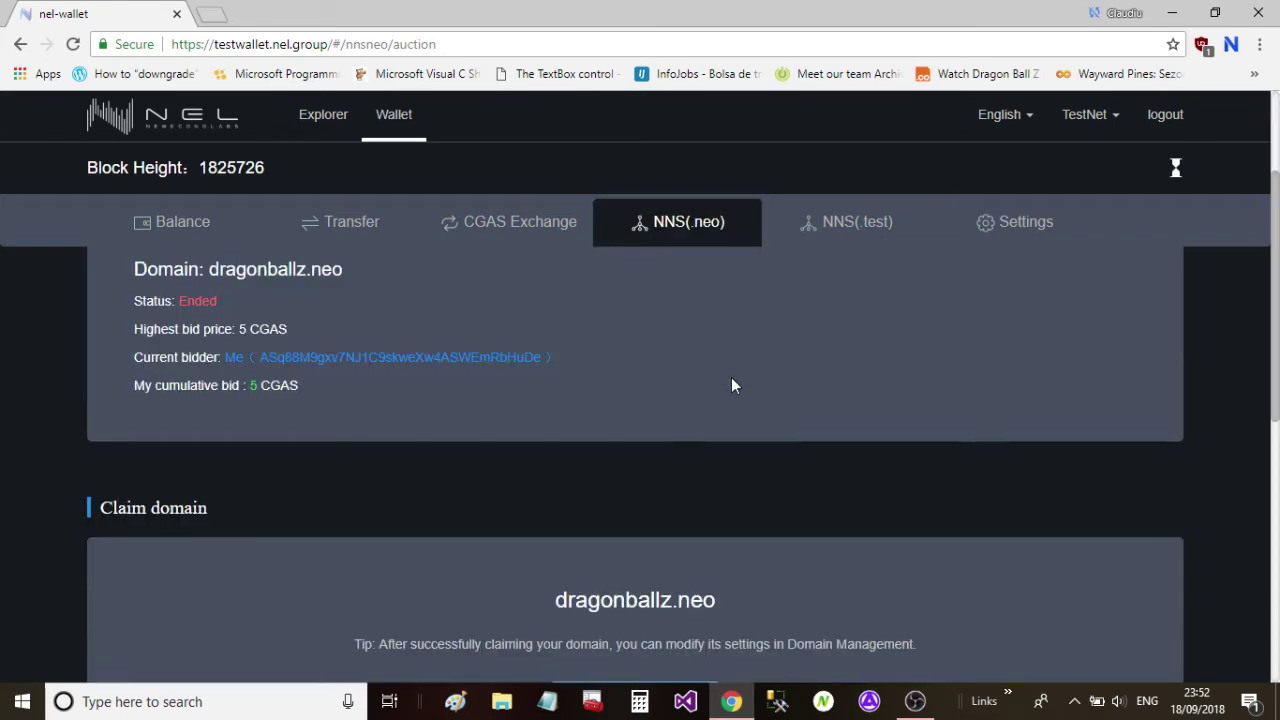
{"action": "scroll", "coordinate": [841, 358], "scroll_direction": "down", "scroll_amount": 1}
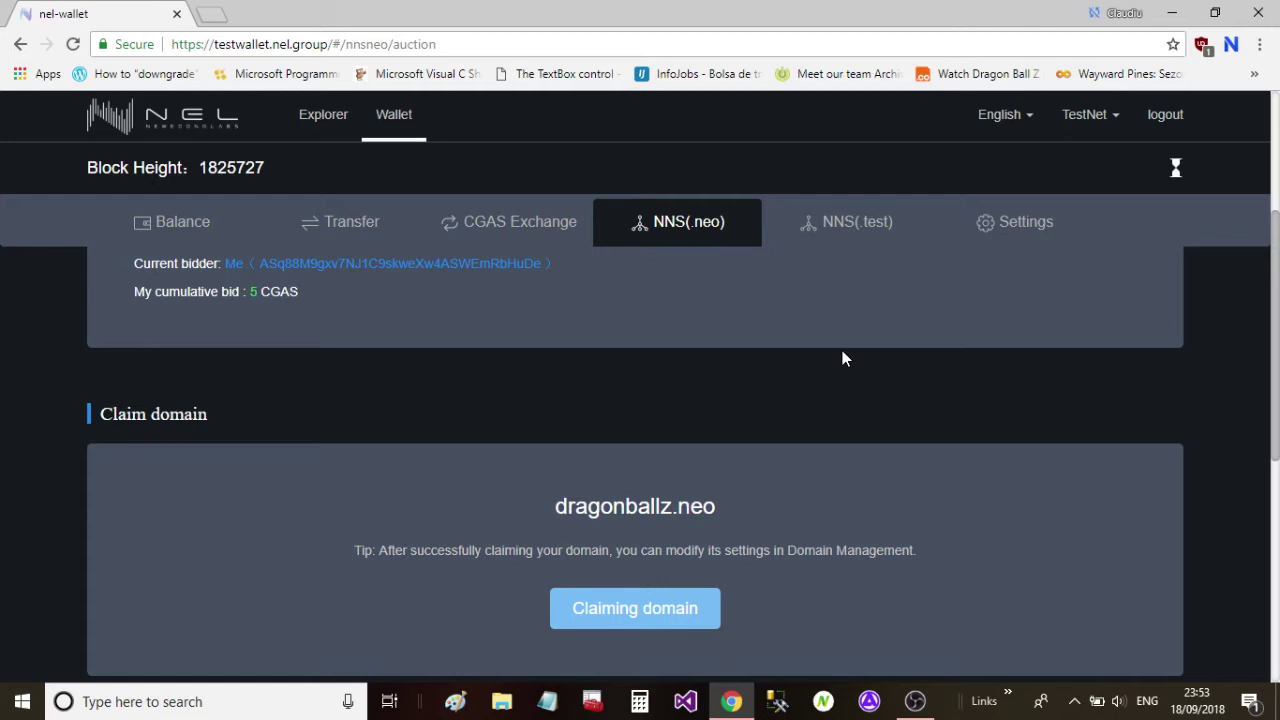
{"action": "scroll", "coordinate": [842, 358], "scroll_direction": "up", "scroll_amount": 1}
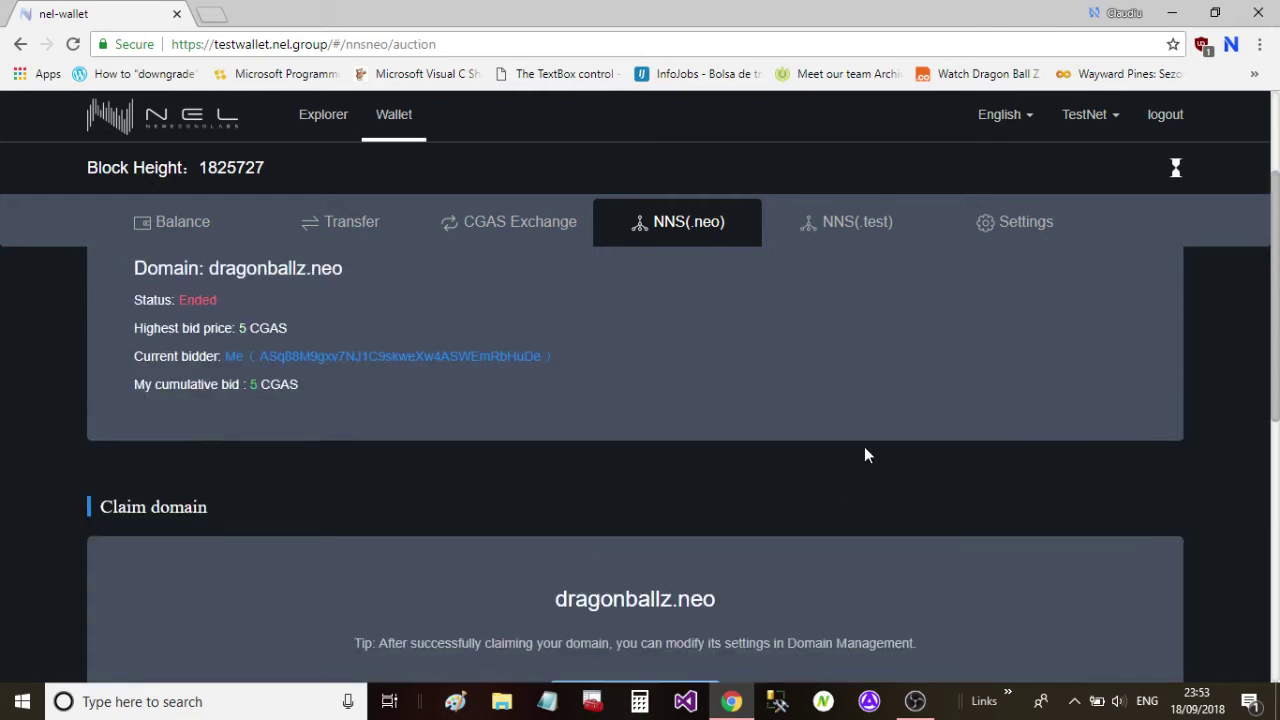
{"action": "scroll", "coordinate": [866, 455], "scroll_direction": "down", "scroll_amount": 3}
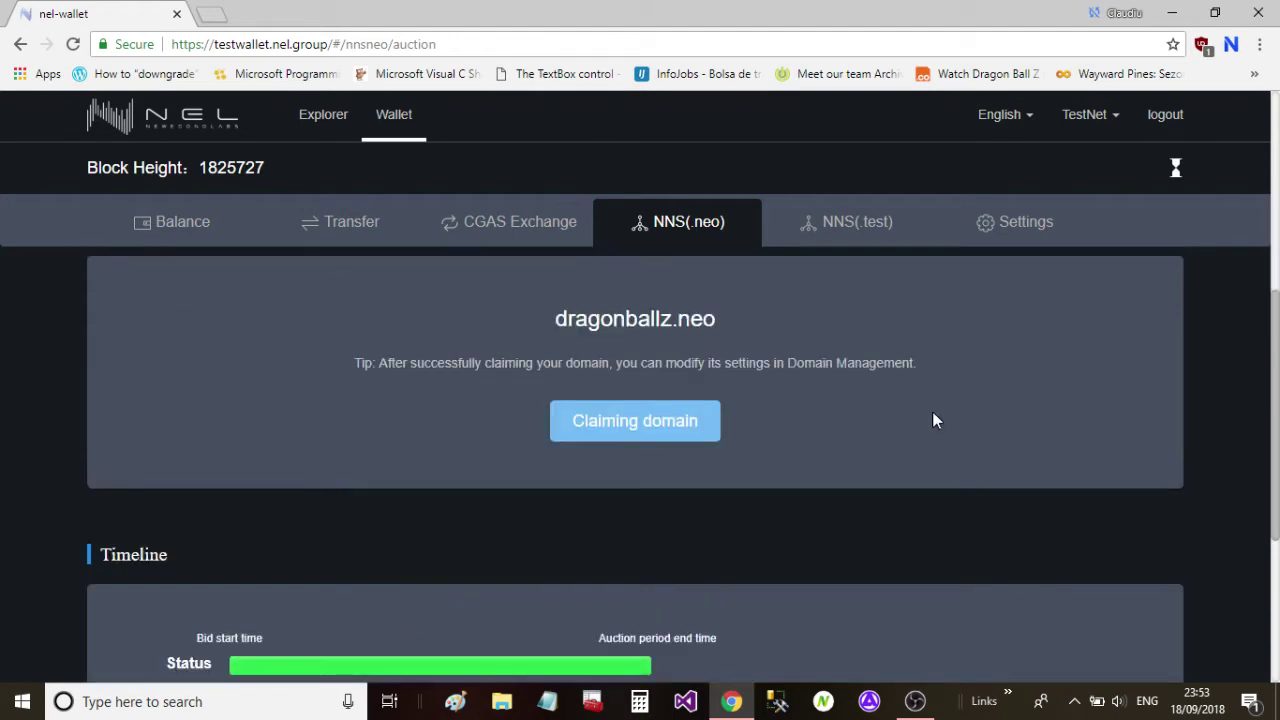
{"action": "scroll", "coordinate": [841, 323], "scroll_direction": "up", "scroll_amount": 2}
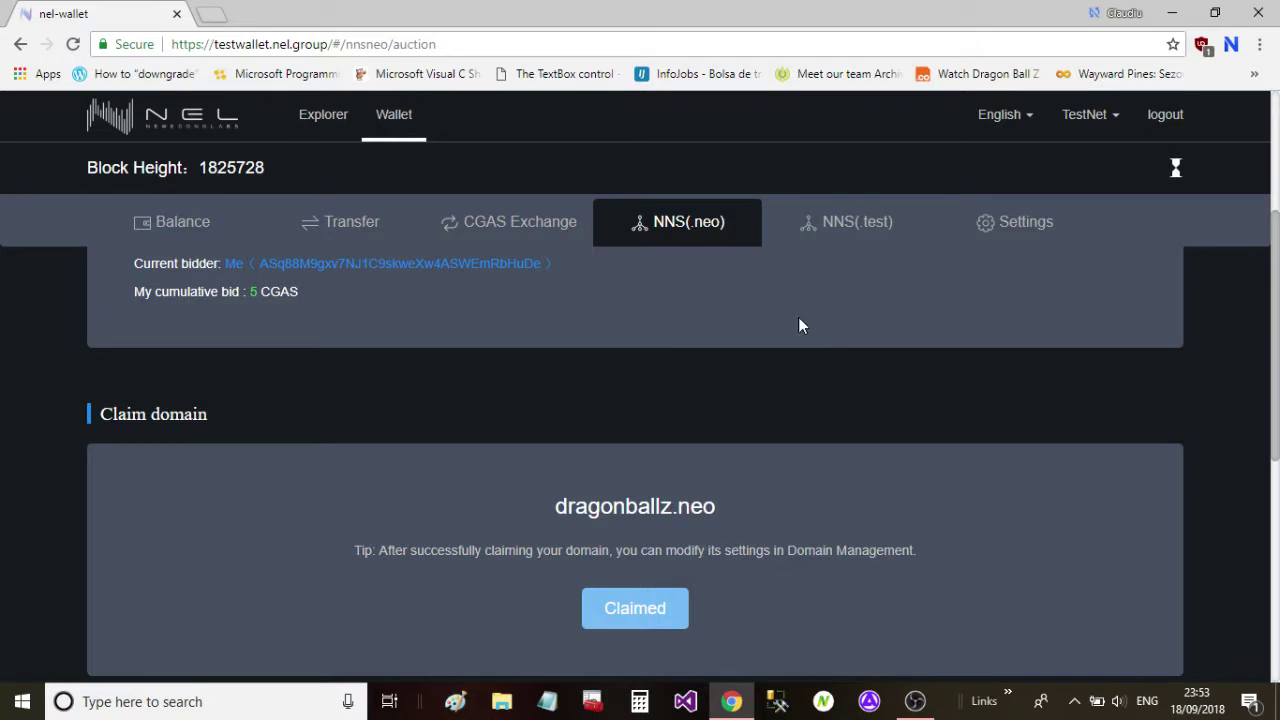
Verify the claim confirmed, then list dragonballz.neo, expiring 14 Sep 2019, under Domain Management.
{"action": "left_click", "coordinate": [1176, 167]}
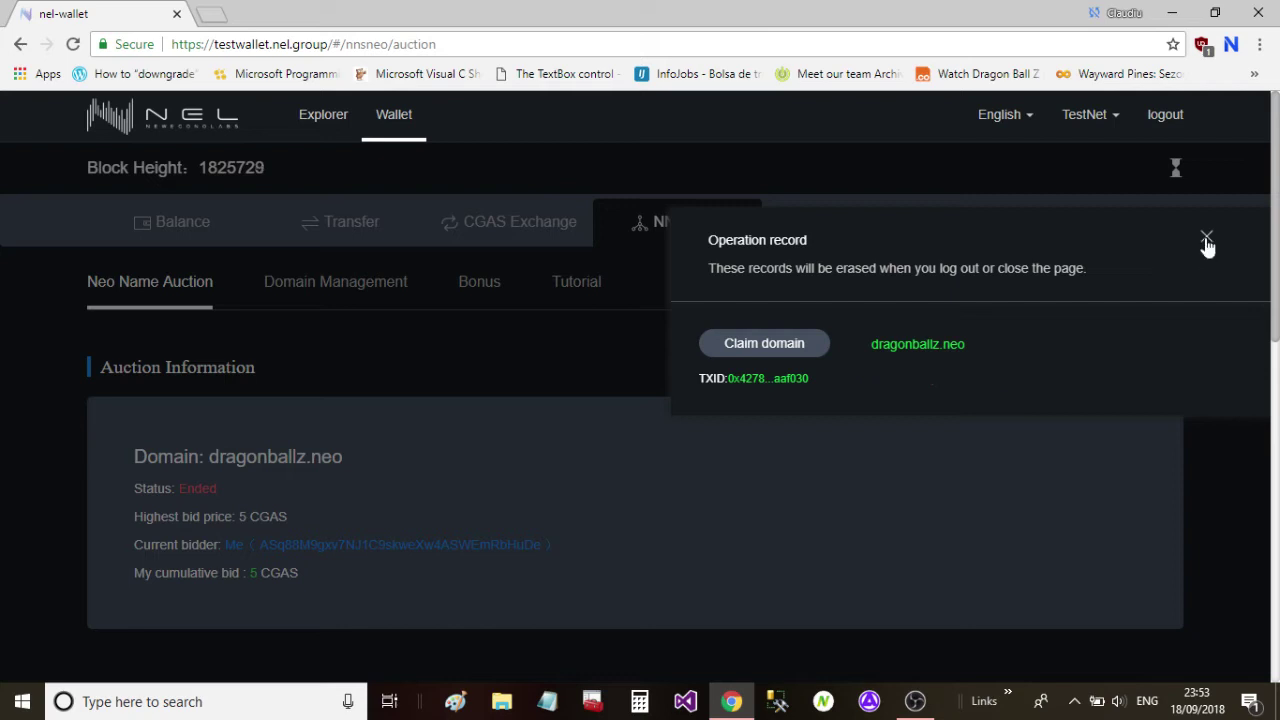
{"action": "left_click", "coordinate": [1206, 240]}
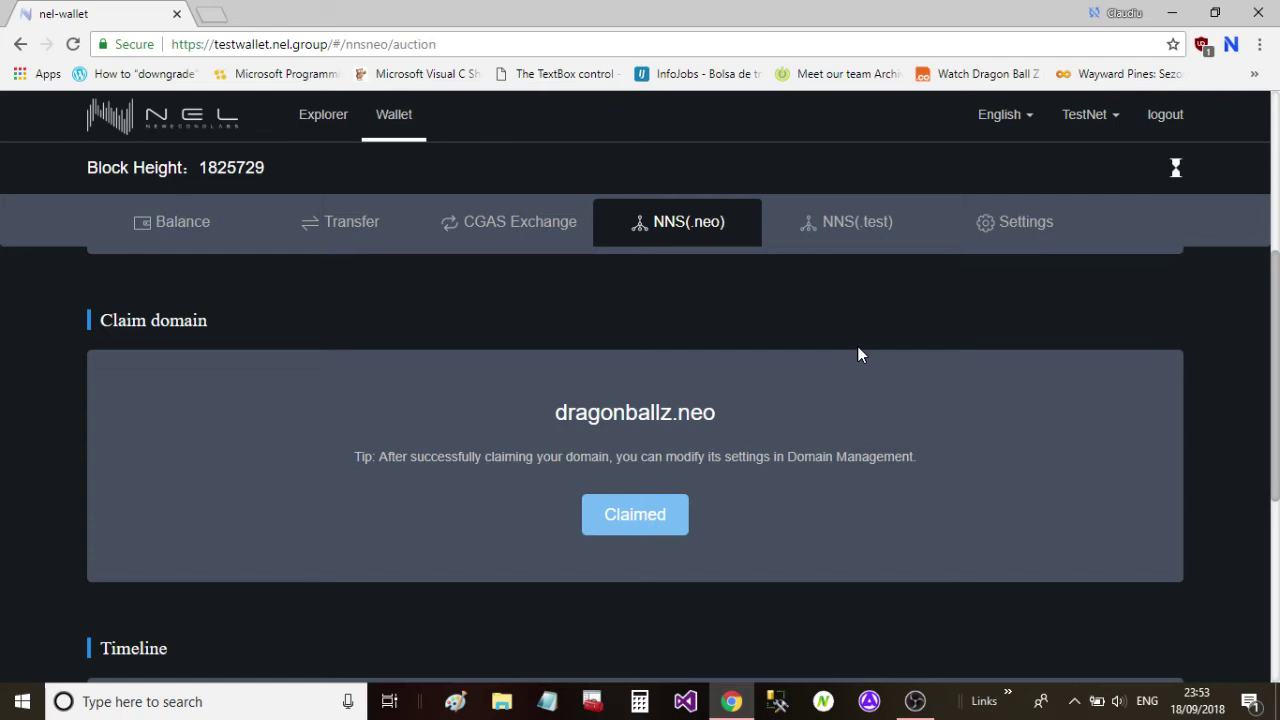
{"action": "scroll", "coordinate": [620, 459], "scroll_direction": "up", "scroll_amount": 3}
{"action": "scroll", "coordinate": [1203, 324], "scroll_direction": "up", "scroll_amount": 1}
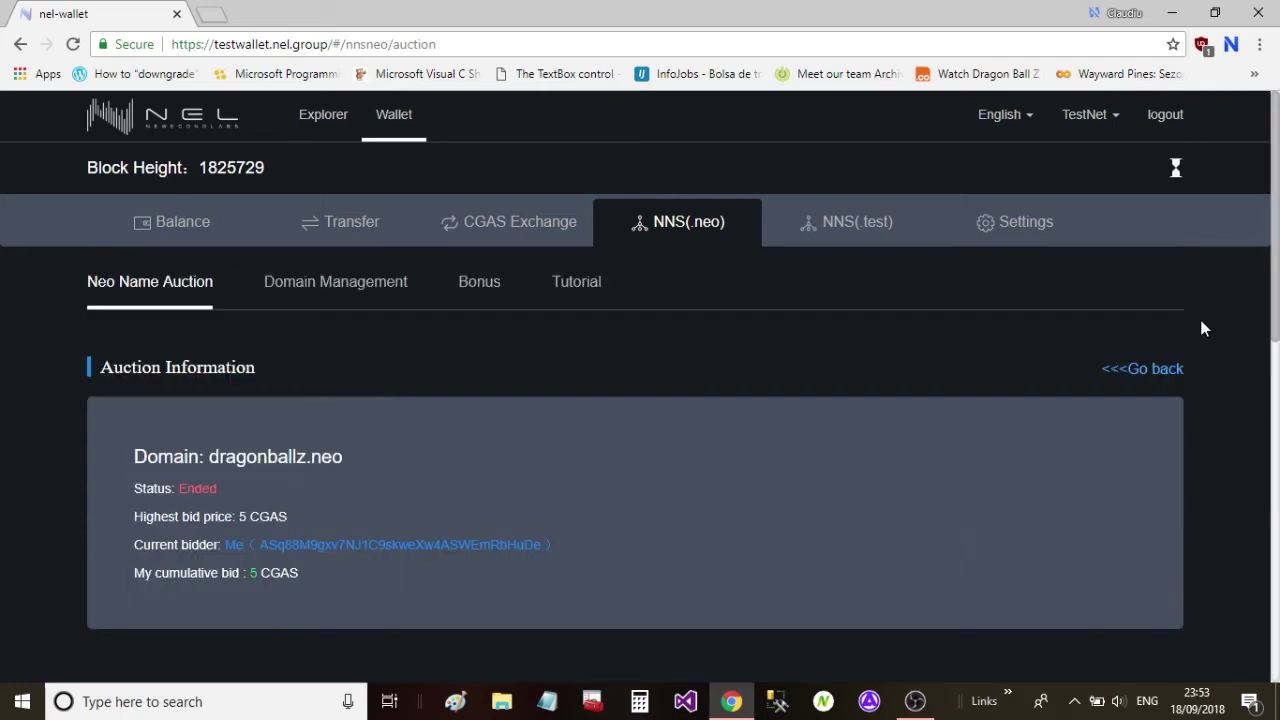
{"action": "left_click", "coordinate": [1167, 362]}
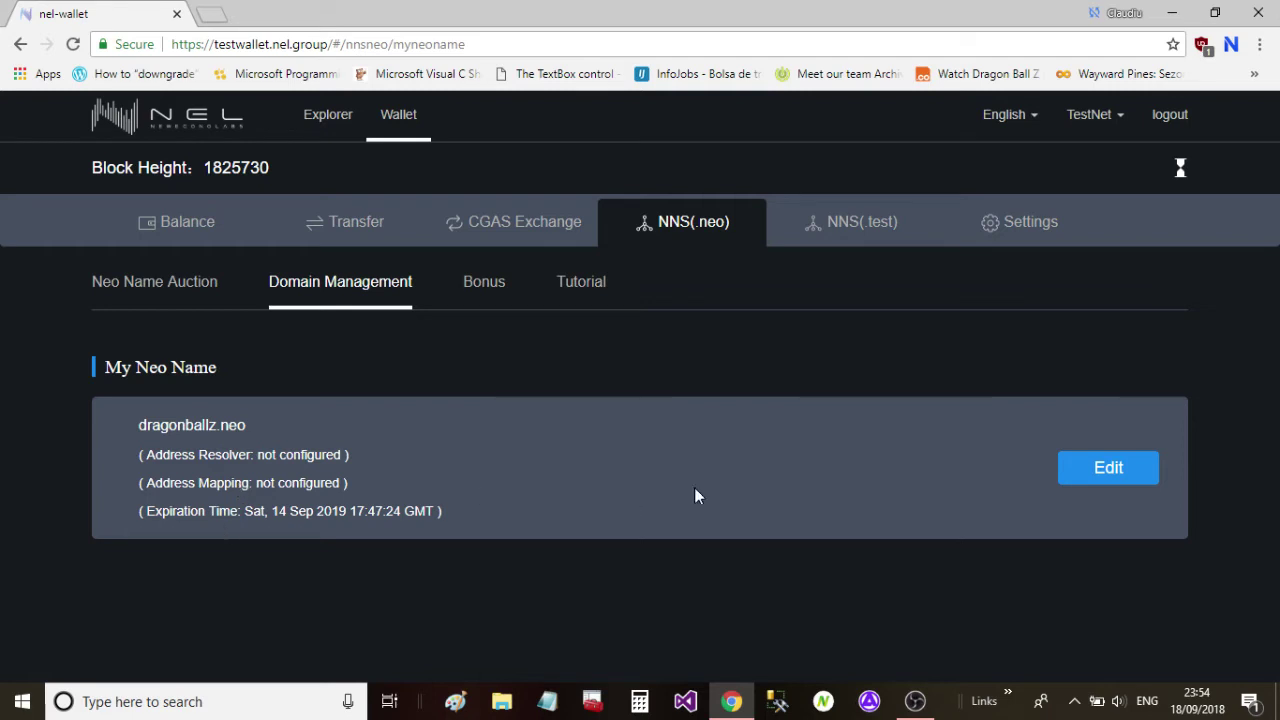
Confirm the suggested address resolver in dragonballz.neo's Edit information dialog.
{"action": "left_click", "coordinate": [1104, 471]}
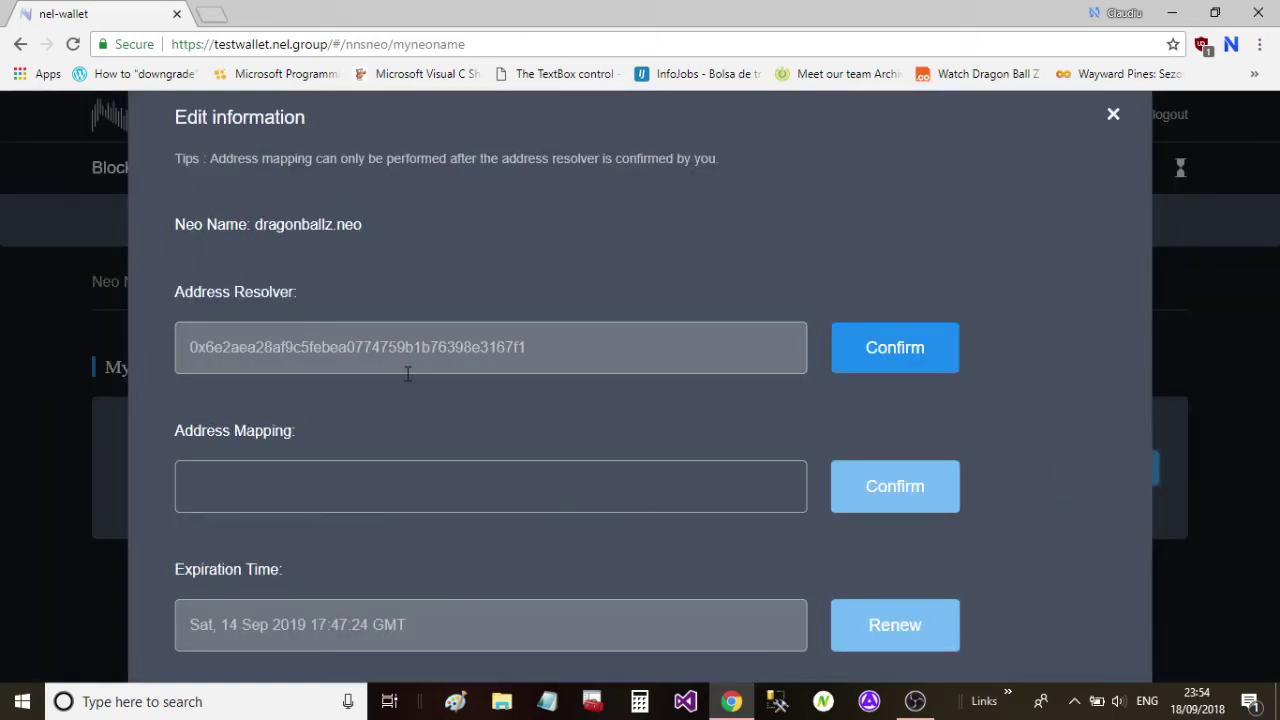
{"action": "left_click", "coordinate": [890, 358]}
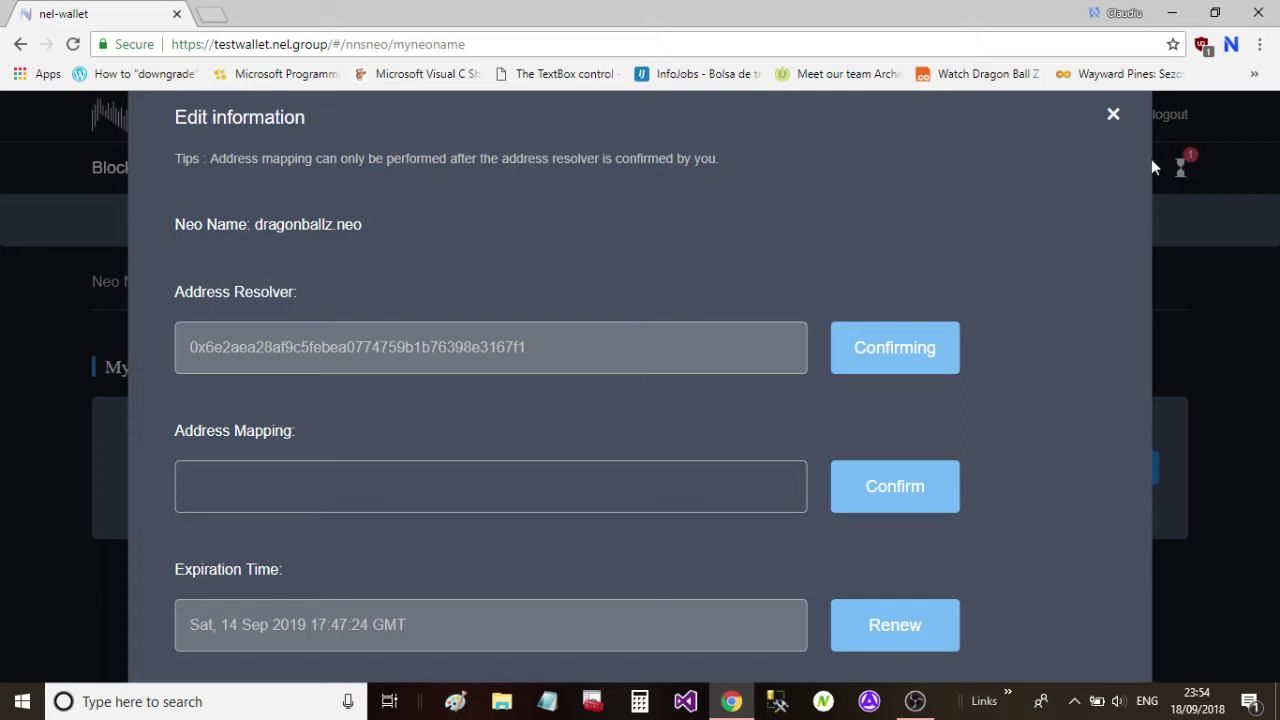
{"action": "left_click", "coordinate": [1115, 113]}
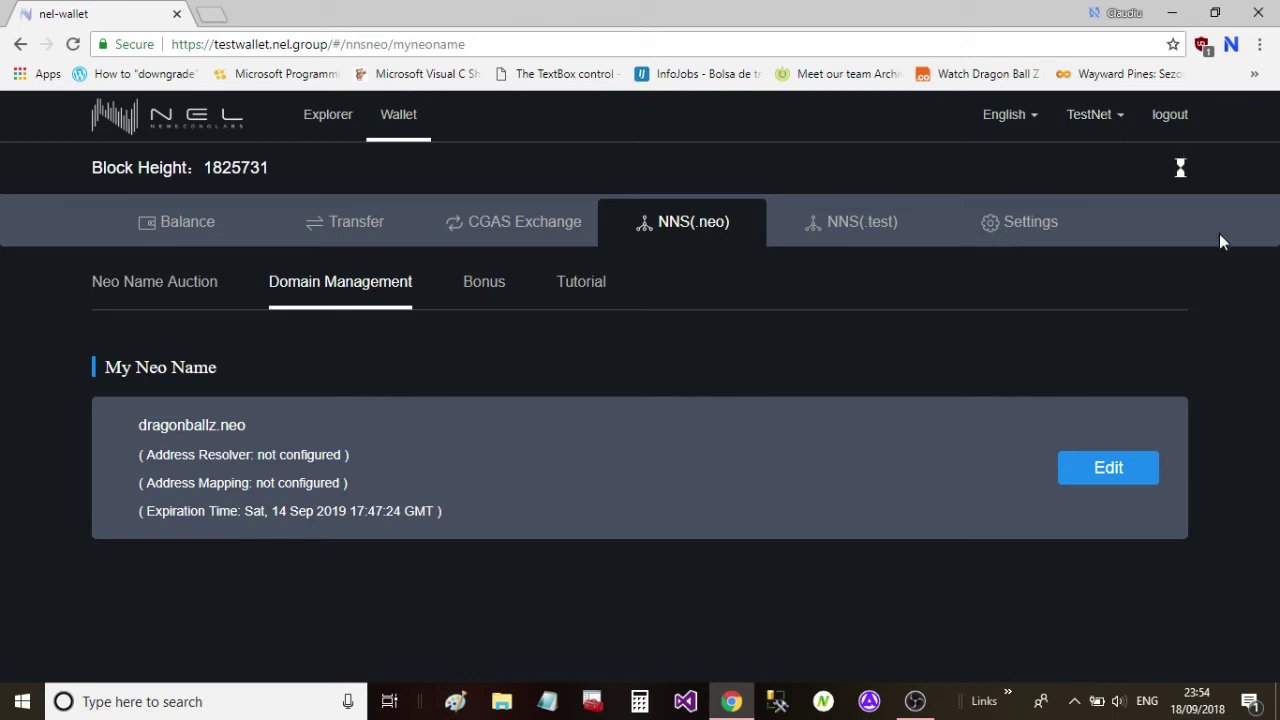
Check the resolver edit's status in the operation record and select the wallet's key address.
{"action": "left_click", "coordinate": [1183, 171]}
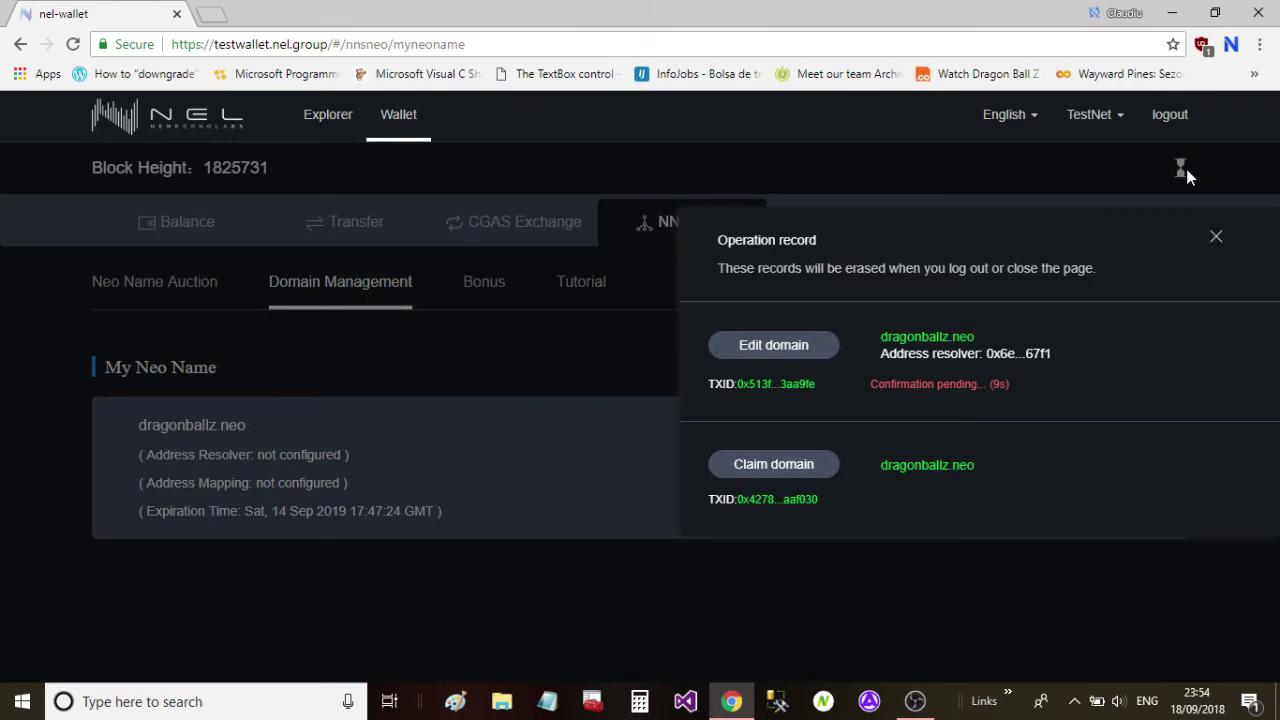
{"action": "left_click", "coordinate": [1215, 240]}
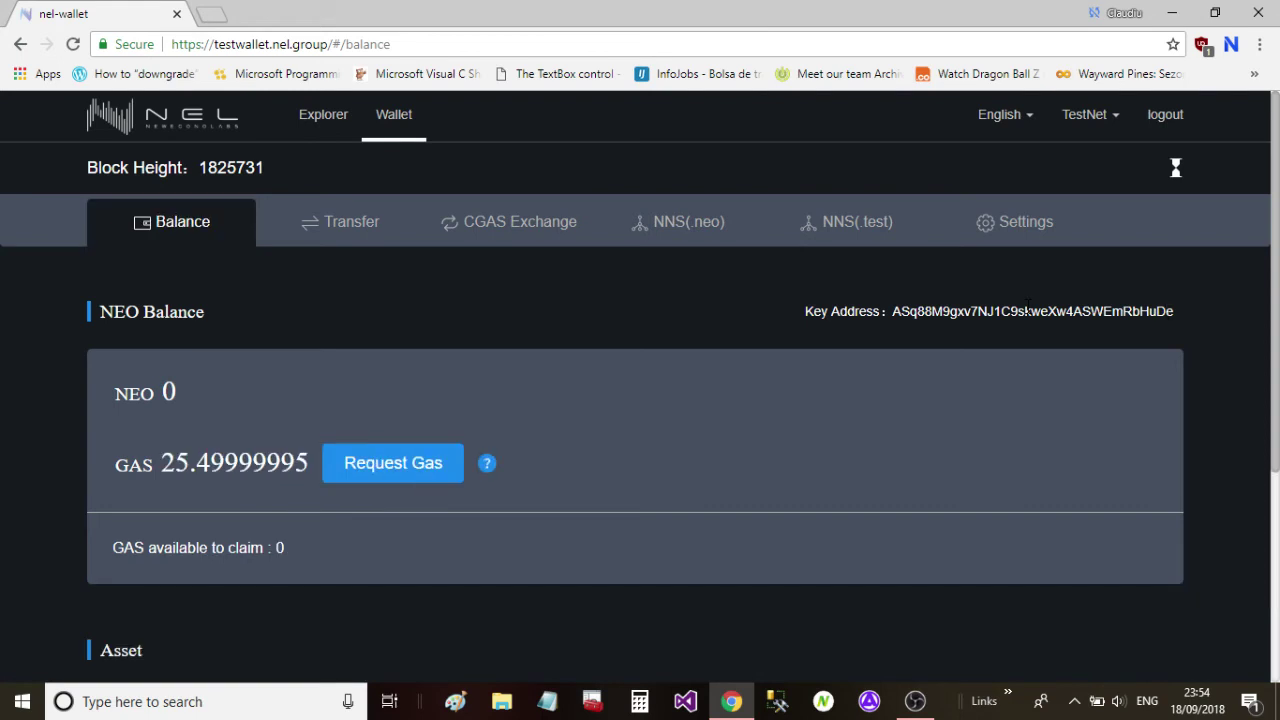
{"action": "double_click", "coordinate": [1027, 311]}
Return to Domain Management and reopen dragonballz.neo's edit details.
{"action": "left_click", "coordinate": [666, 224]}
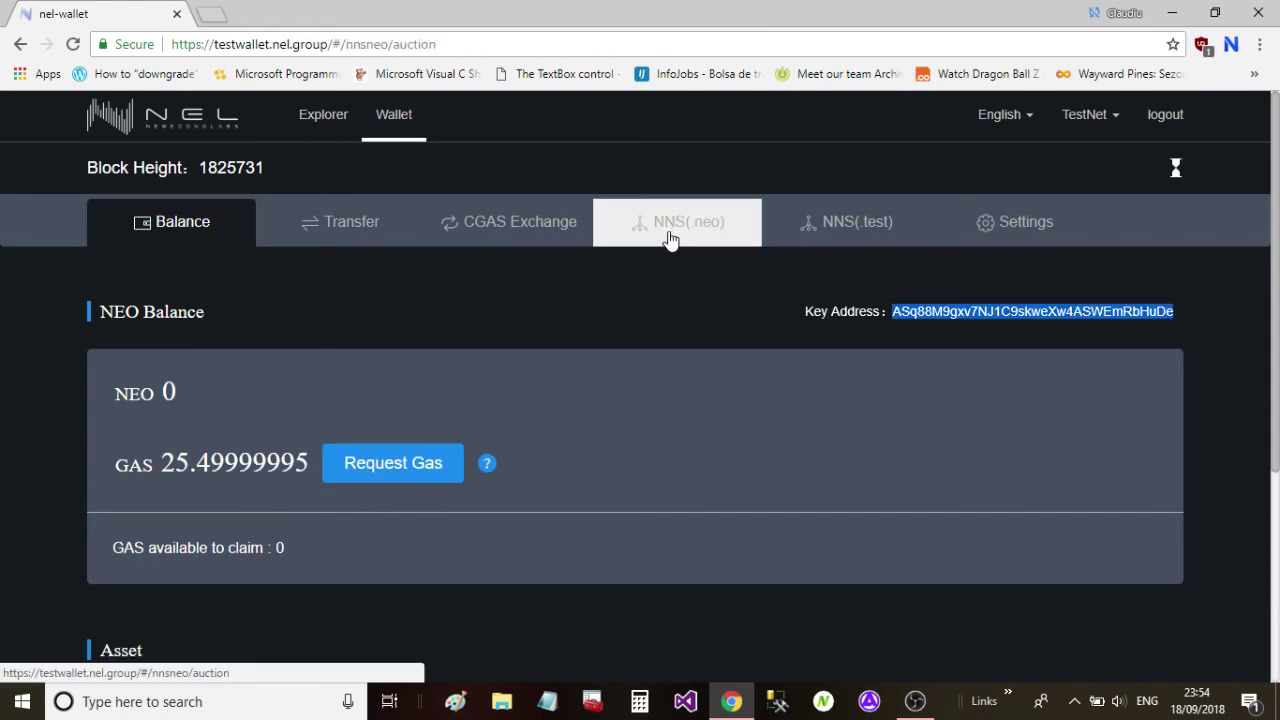
{"action": "left_click", "coordinate": [297, 284]}
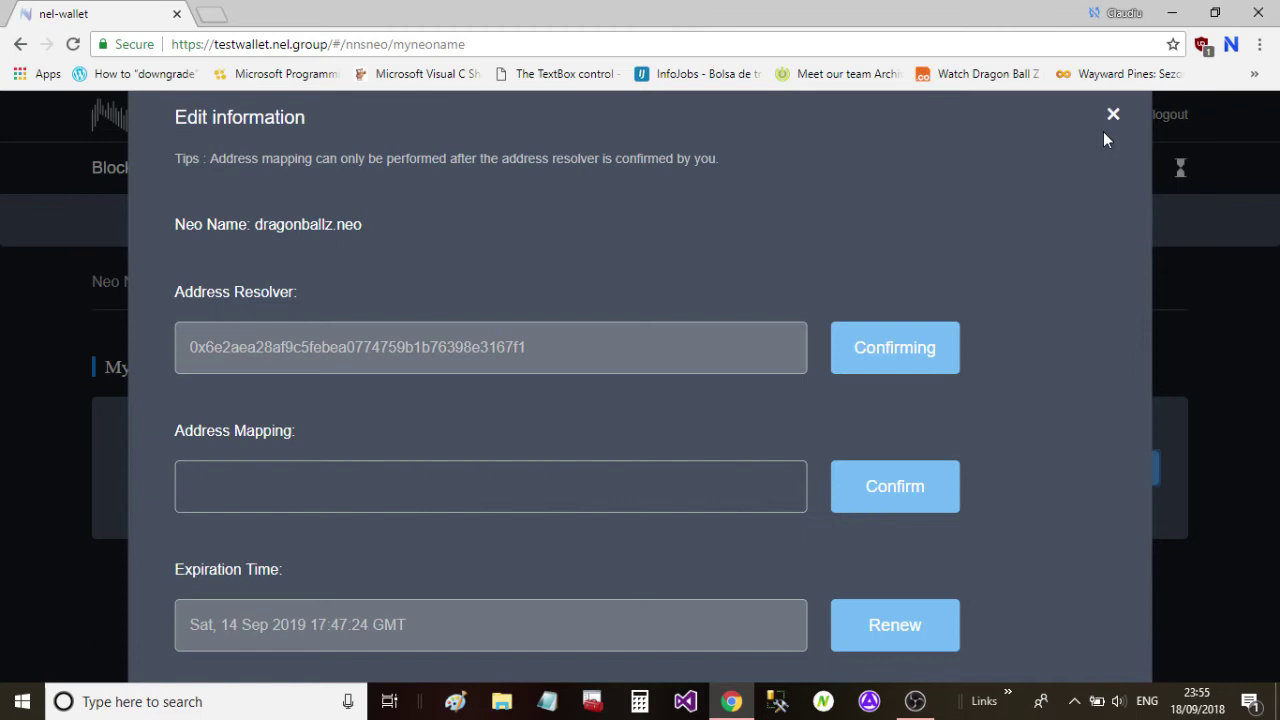
{"action": "left_click", "coordinate": [1111, 114]}
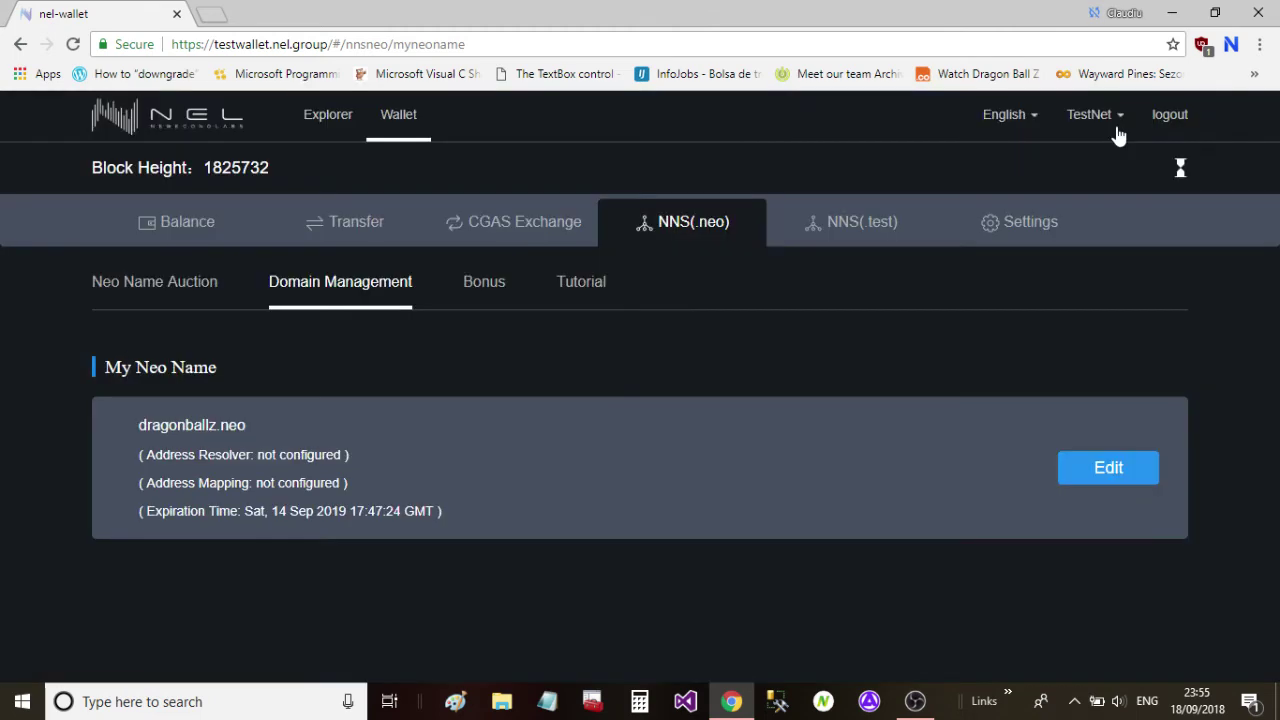
{"action": "left_click", "coordinate": [1180, 168]}
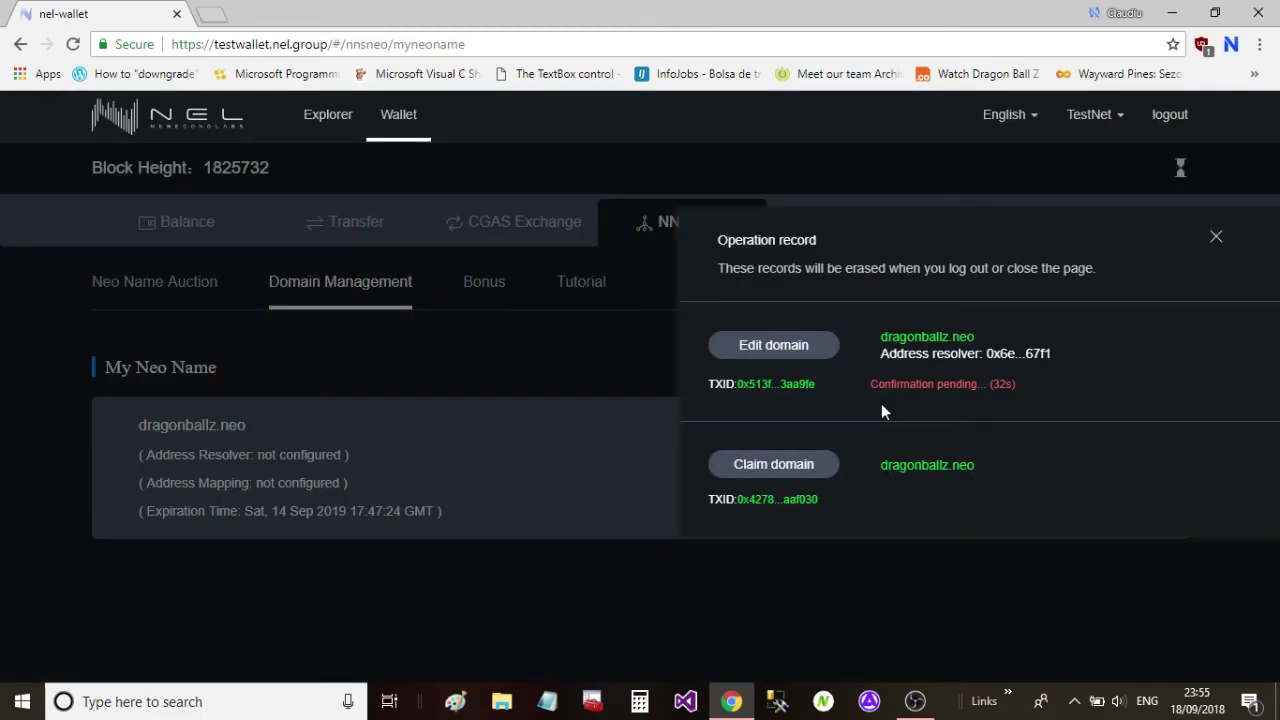
{"action": "left_click", "coordinate": [881, 403]}
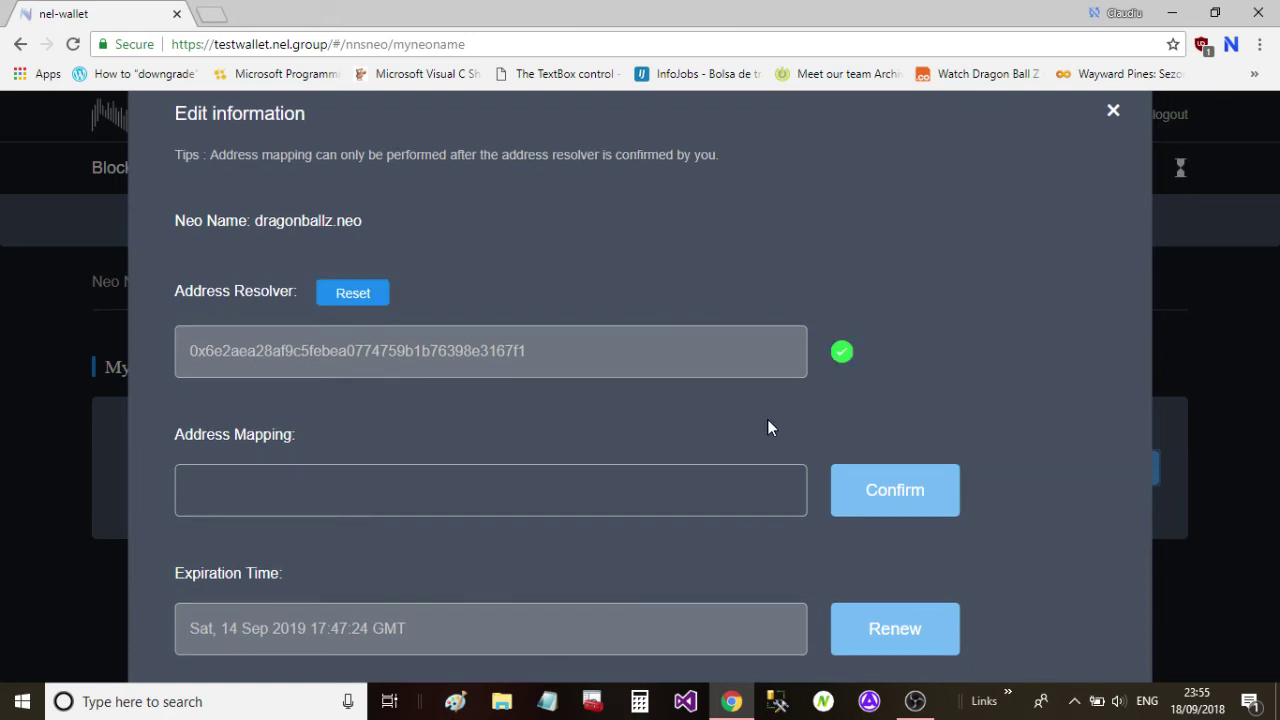
Paste the NEO address into dragonballz.neo's address mapping, confirm, then enter it again.
{"action": "left_click", "coordinate": [376, 492]}
{"action": "type", "text": "ASq88M9qxv7NJ1C9skweXw4ASWEmRbHuDe"}
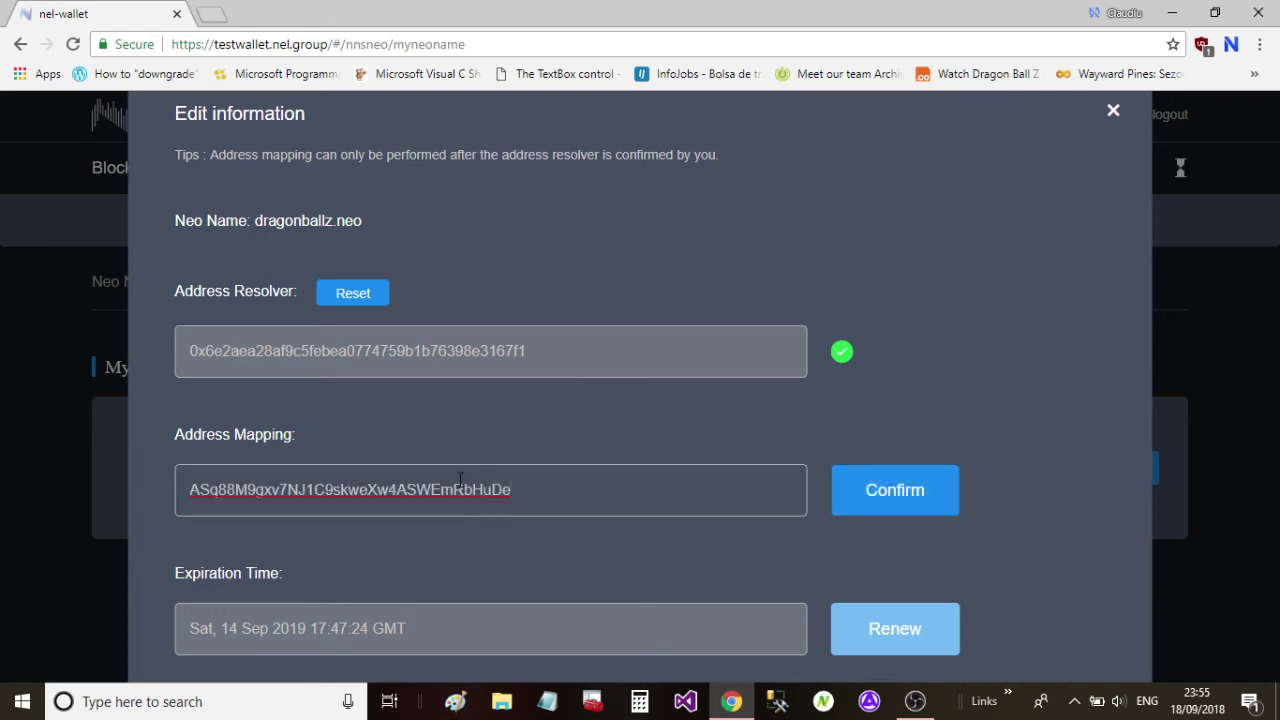
{"action": "left_click", "coordinate": [881, 486]}
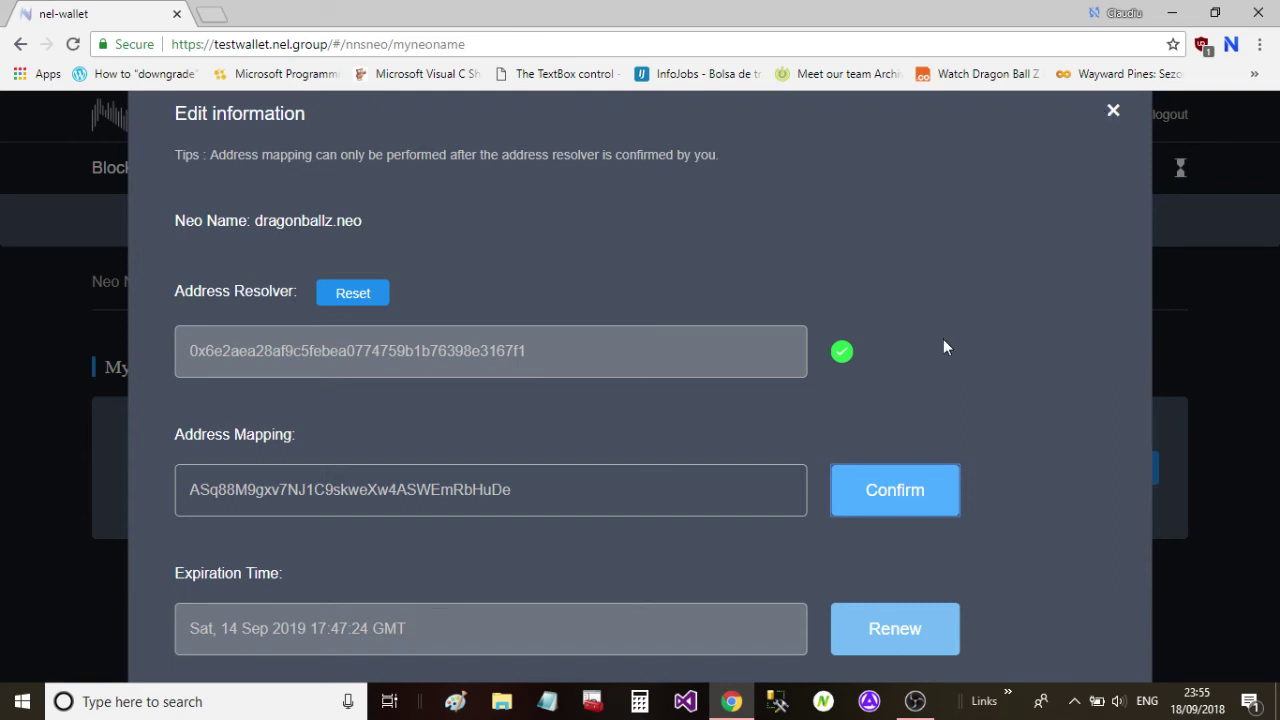
{"action": "left_click", "coordinate": [1115, 112]}
{"action": "left_click", "coordinate": [1128, 470]}
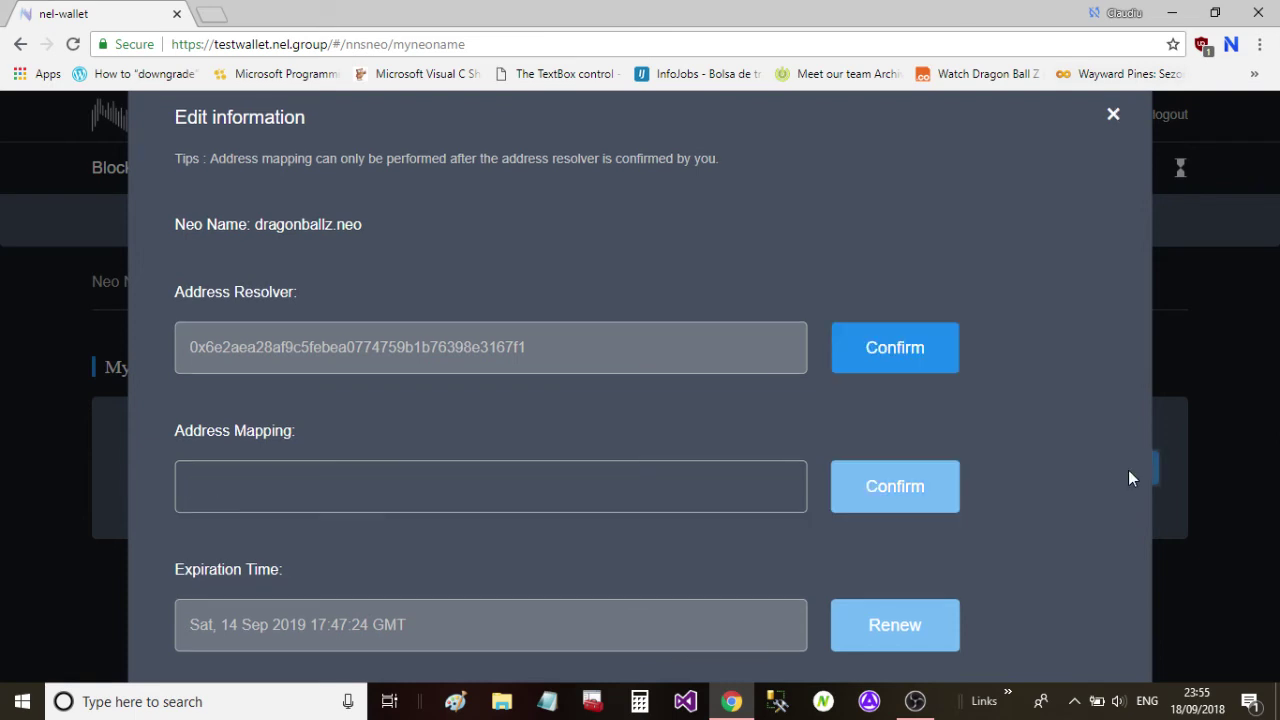
{"action": "left_click", "coordinate": [609, 491]}
{"action": "type", "text": "ASq88M9gxv7NJ1C9skweXw4ASWEmRbHuDe"}
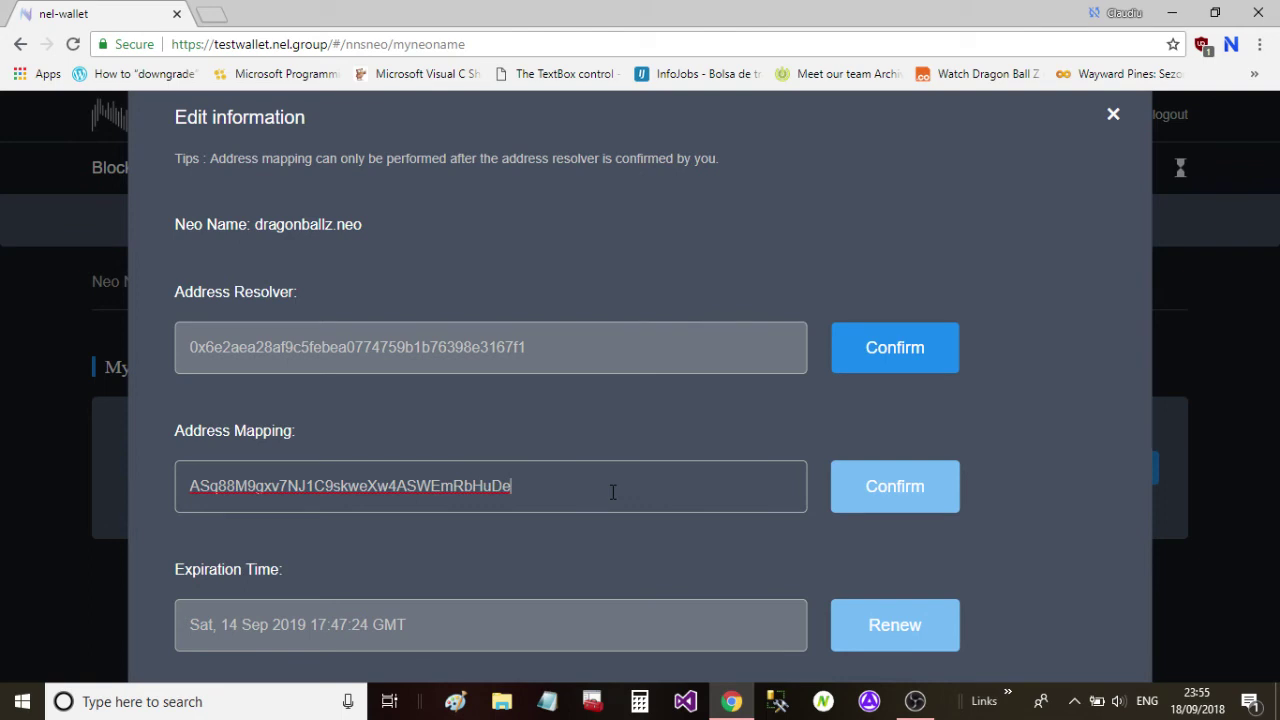
Reopen dragonballz.neo's edit details and paste the NEO address into address mapping again.
{"action": "left_click", "coordinate": [1119, 136]}
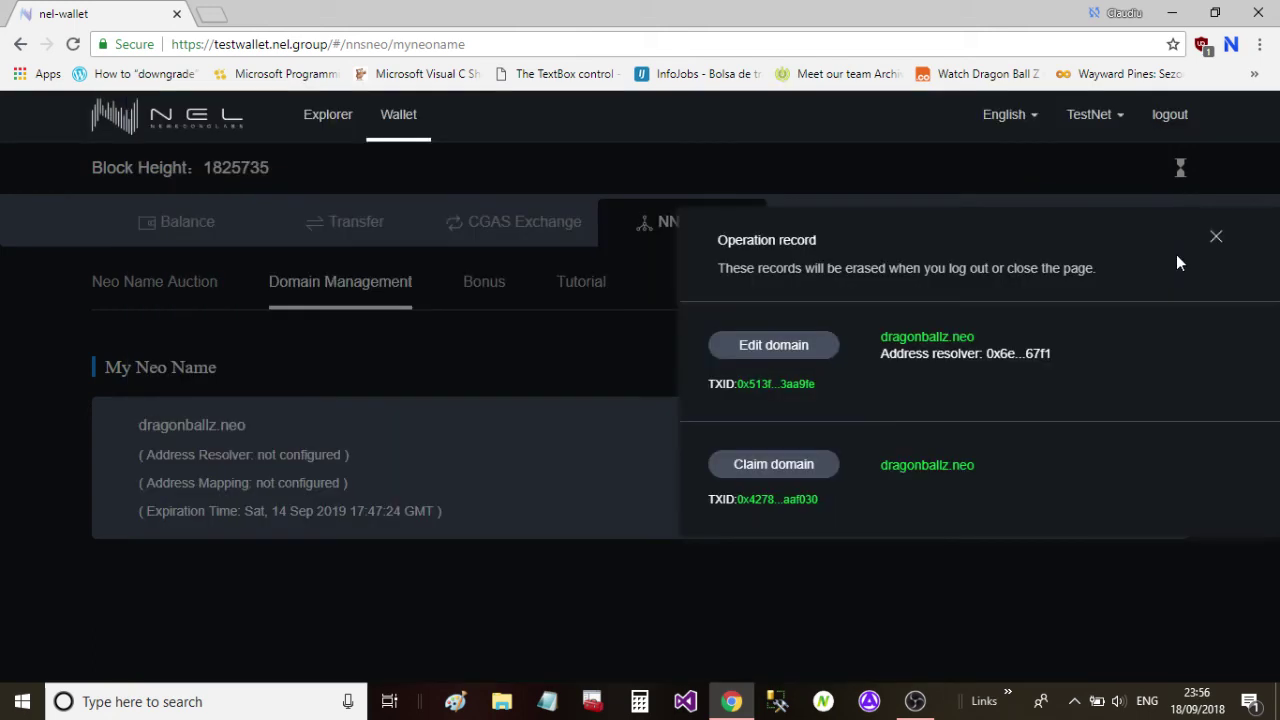
{"action": "left_click", "coordinate": [1216, 238]}
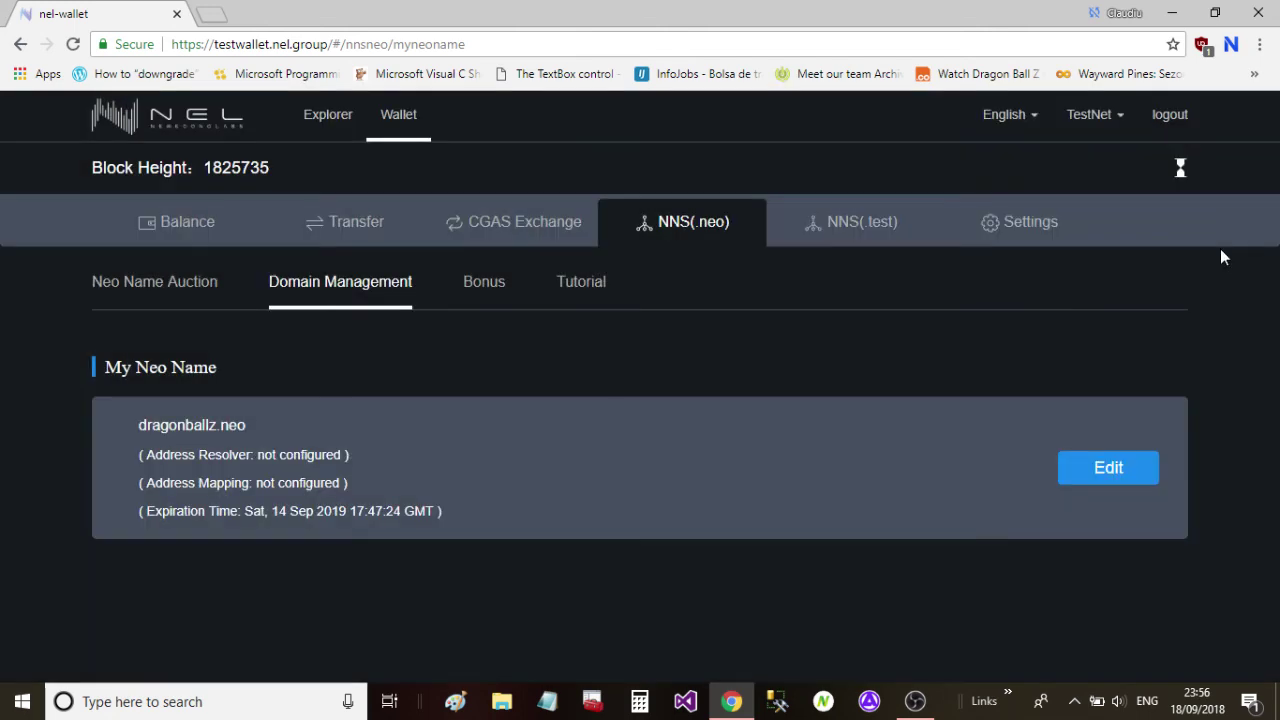
{"action": "left_click", "coordinate": [1095, 468]}
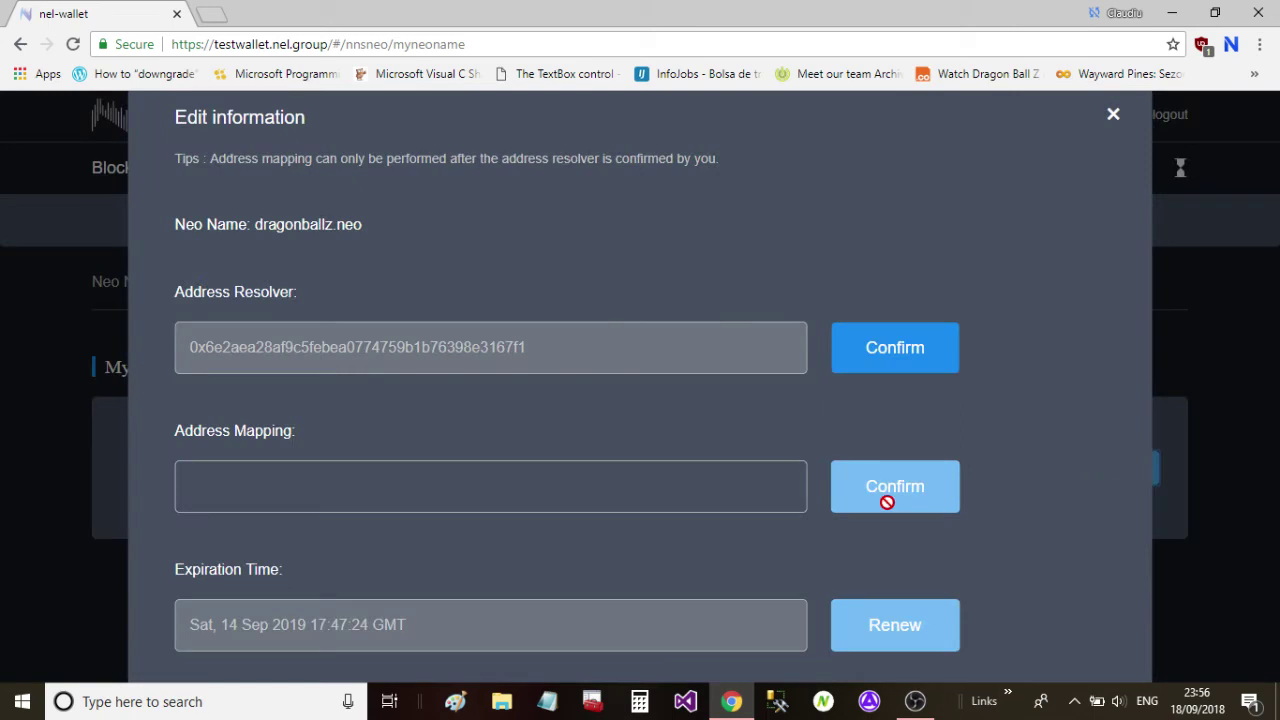
{"action": "left_click", "coordinate": [599, 493]}
{"action": "type", "text": "ASq88M9gxv7NJ1C9skweXw4ASWEmRbHuDe"}
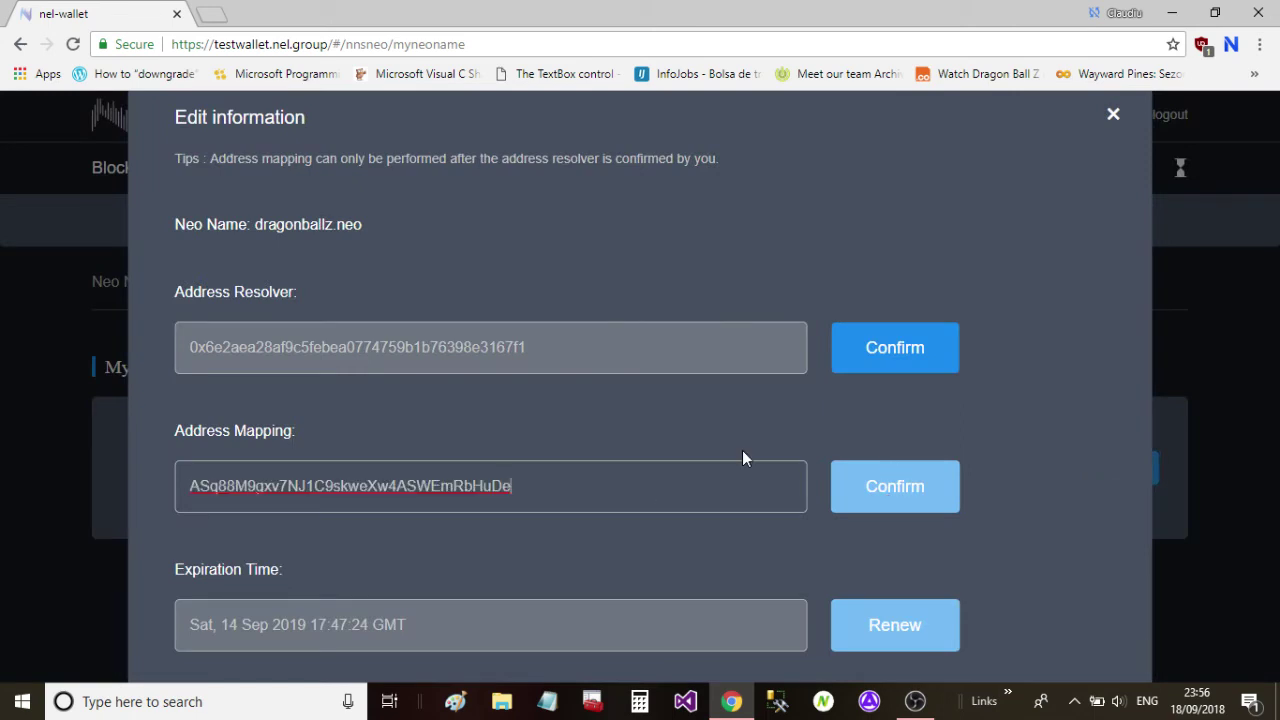
{"action": "left_click", "coordinate": [1113, 114]}
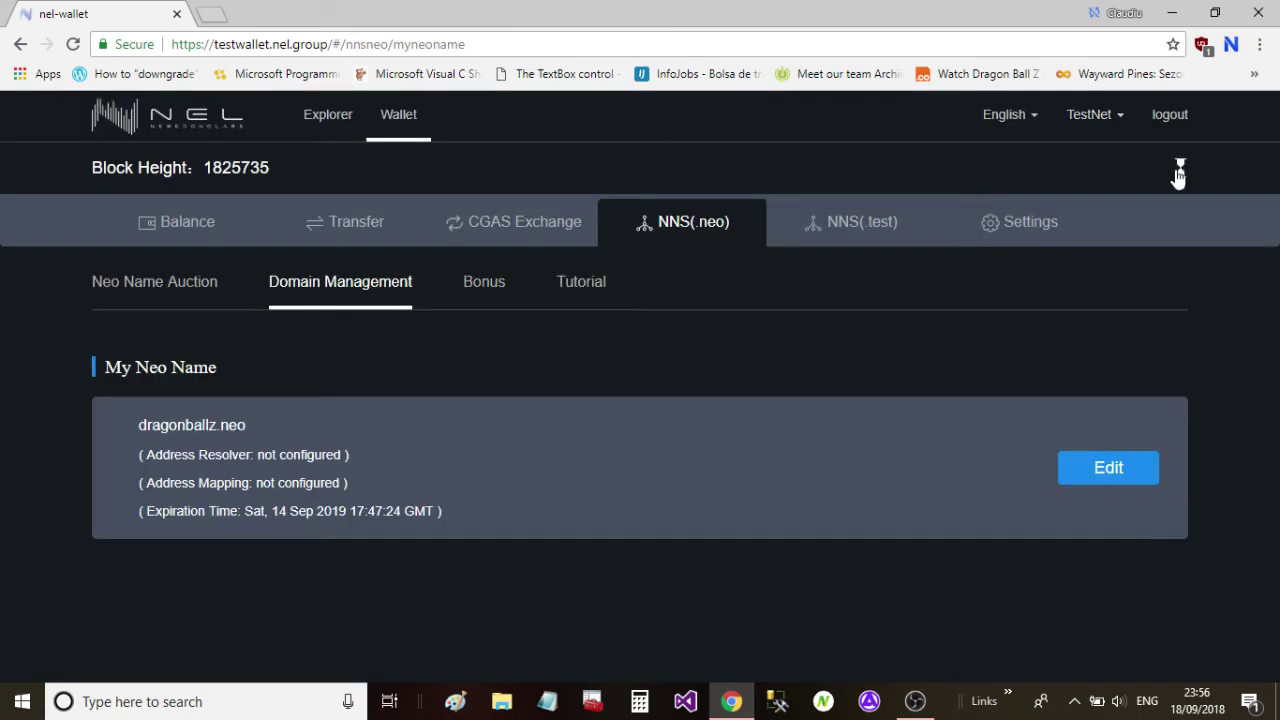
Check the operation record, refresh Domain Management, and reopen dragonballz.neo's edit details.
{"action": "left_click", "coordinate": [1178, 172]}
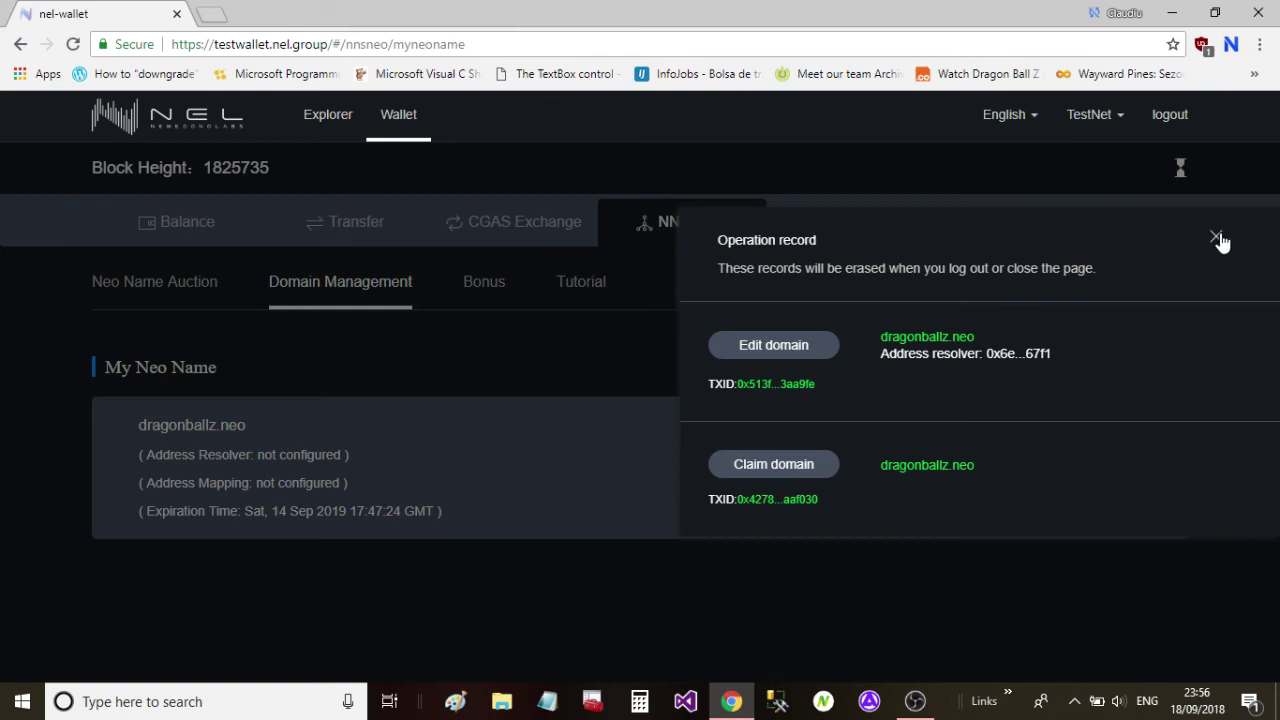
{"action": "left_click", "coordinate": [1217, 239]}
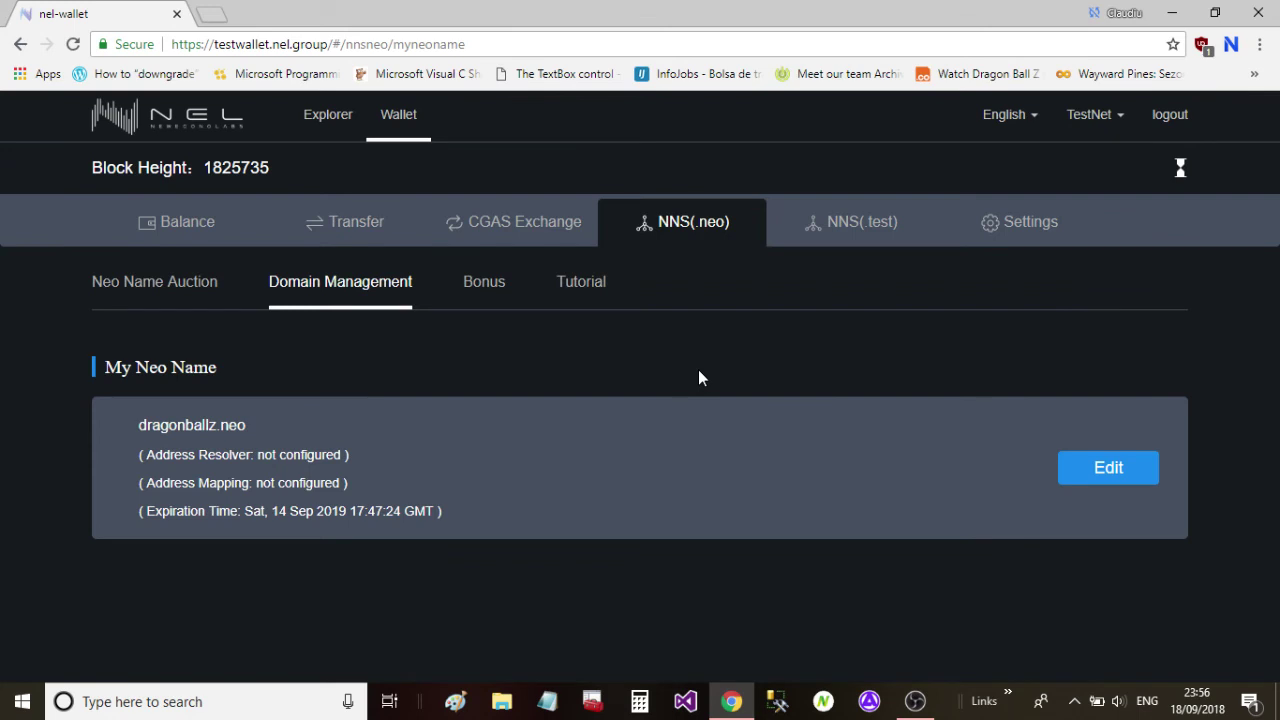
{"action": "left_click", "coordinate": [1108, 467]}
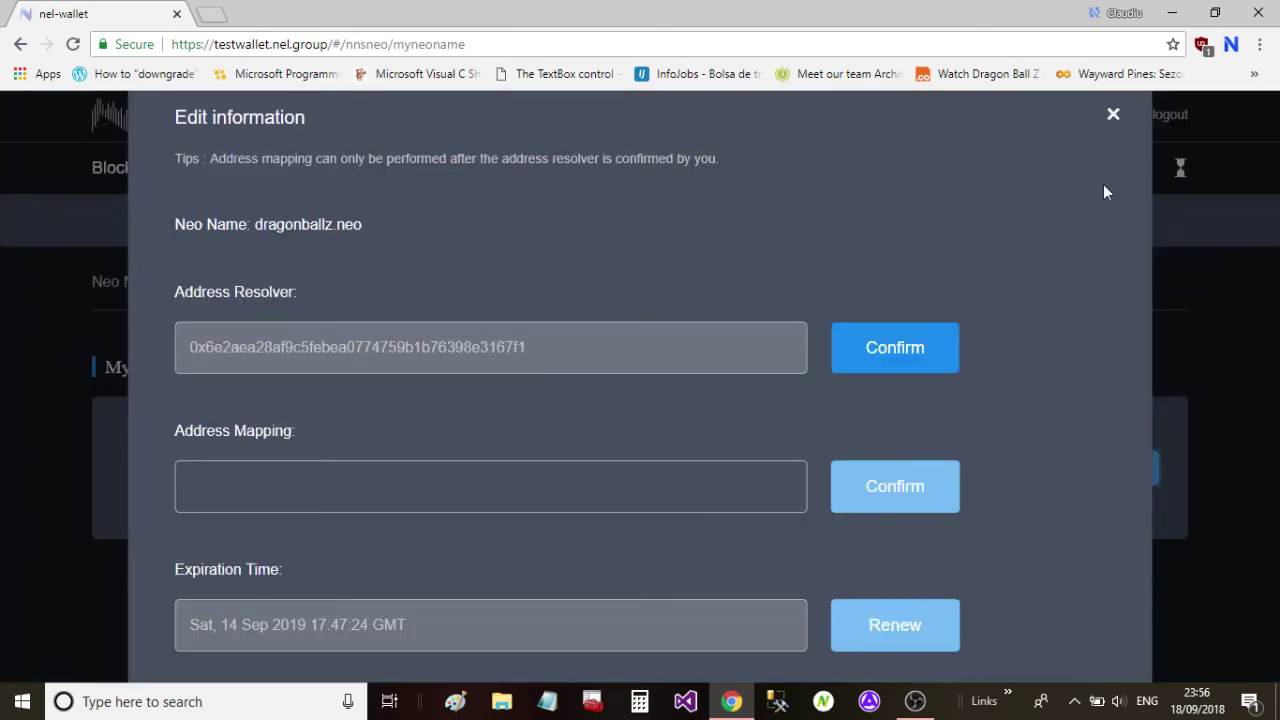
{"action": "left_click", "coordinate": [1121, 117]}
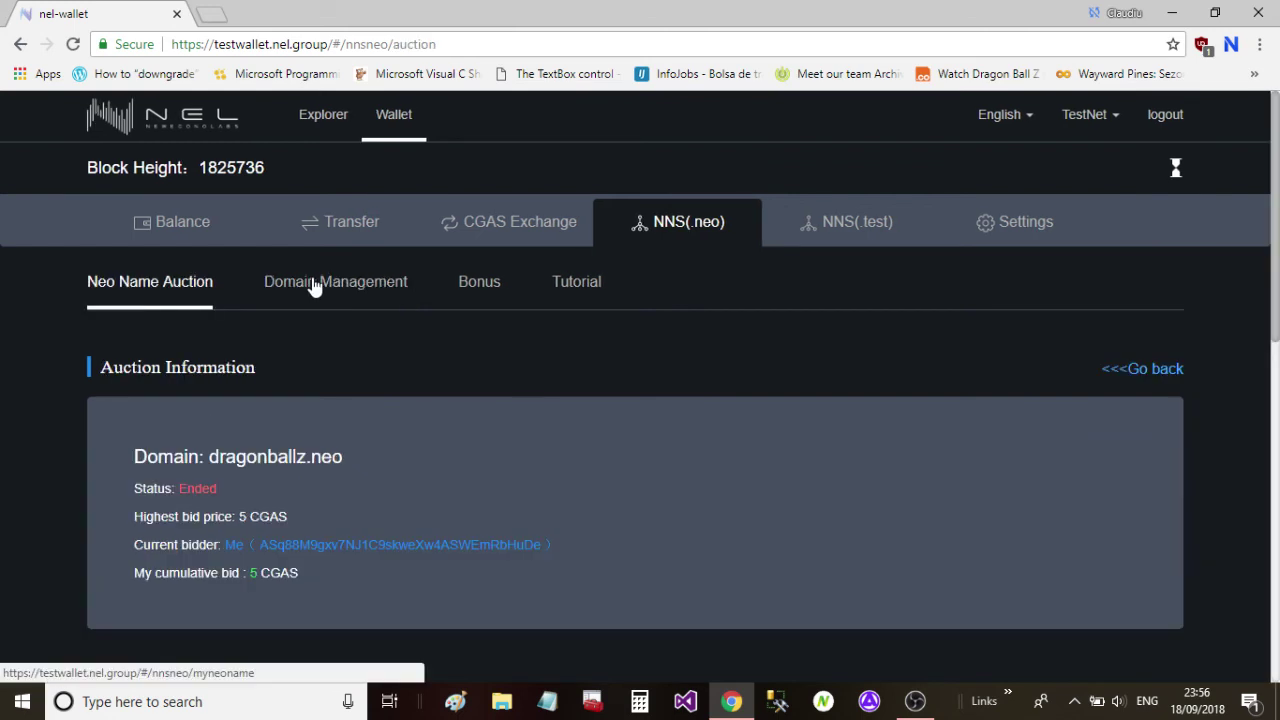
{"action": "left_click", "coordinate": [316, 286]}
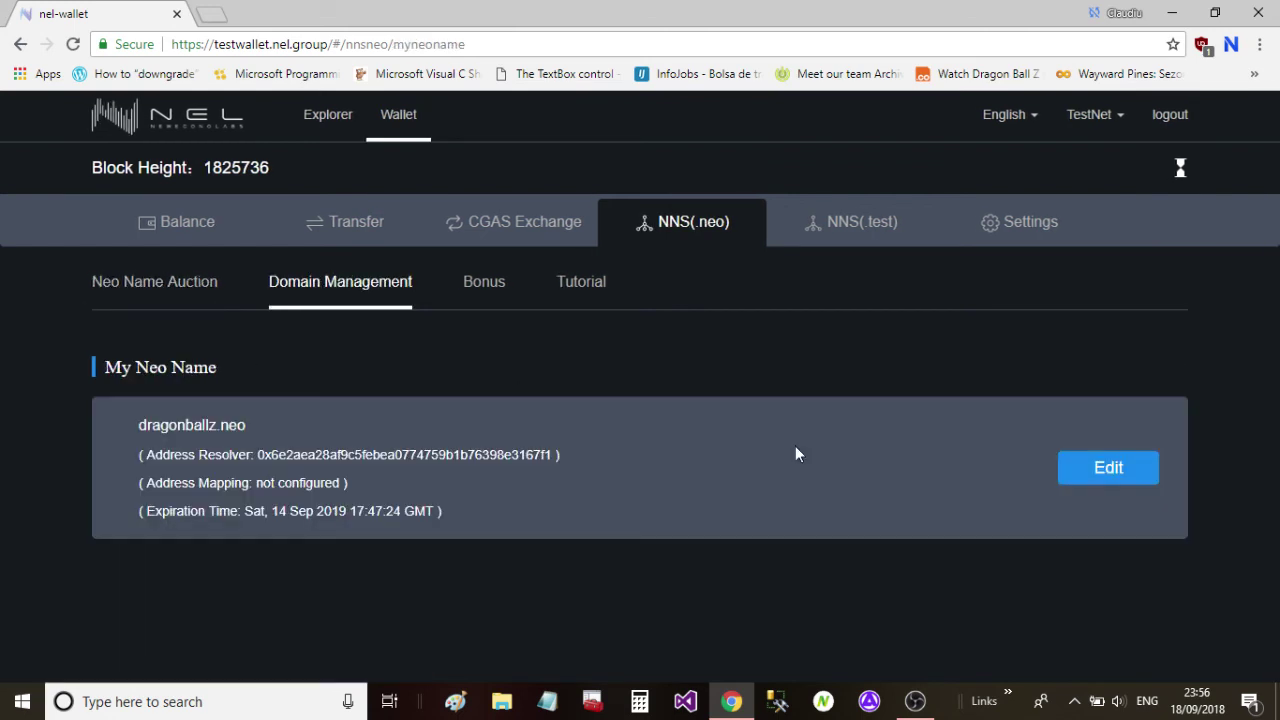
{"action": "left_click", "coordinate": [1108, 467]}
Submit the NEO address as dragonballz.neo's address mapping and view it in the operation record.
{"action": "left_click", "coordinate": [770, 497]}
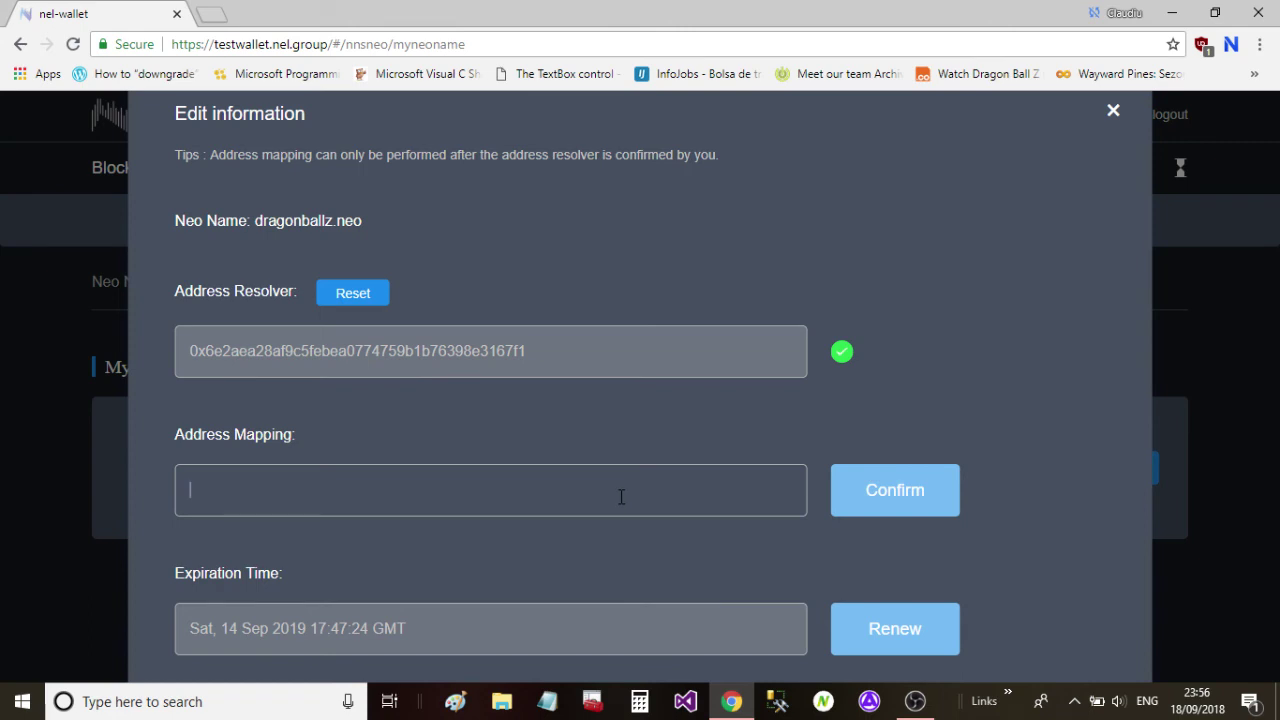
{"action": "type", "text": "ASq88M9gxv7NJ1C9skweXw4ASWEmRbHuDe"}
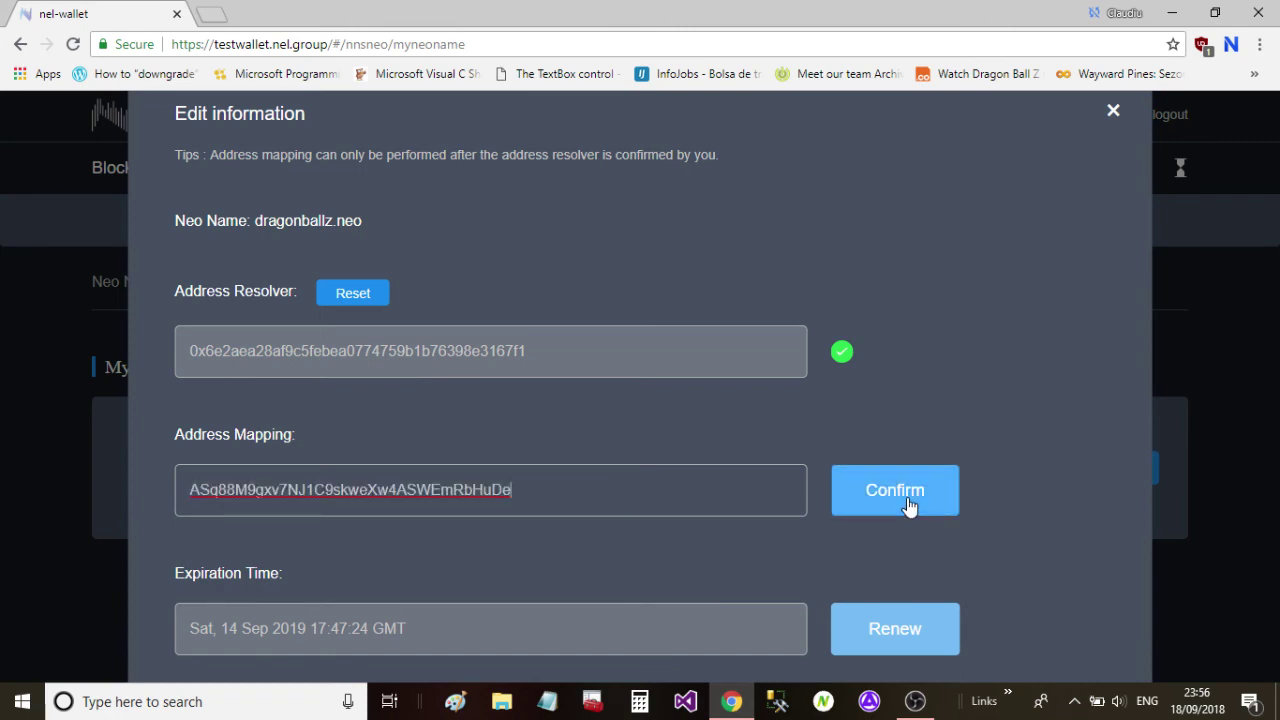
{"action": "left_click", "coordinate": [189, 490]}
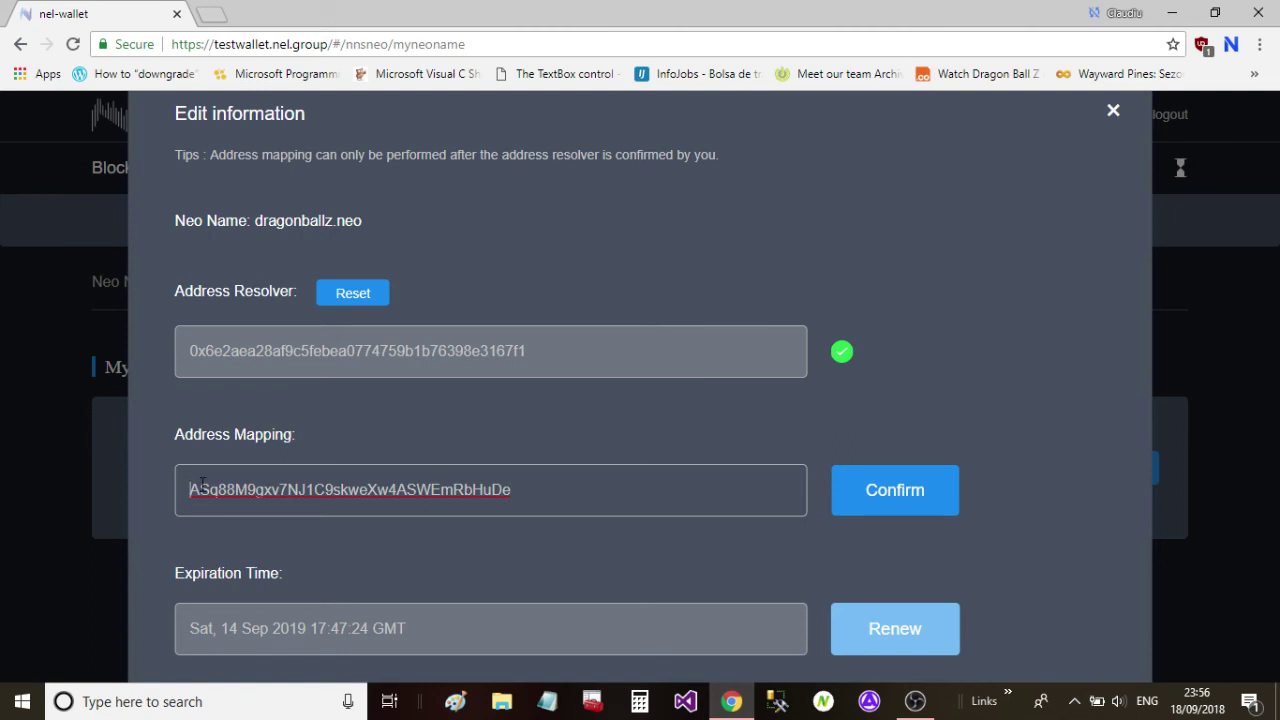
{"action": "left_click", "coordinate": [876, 490]}
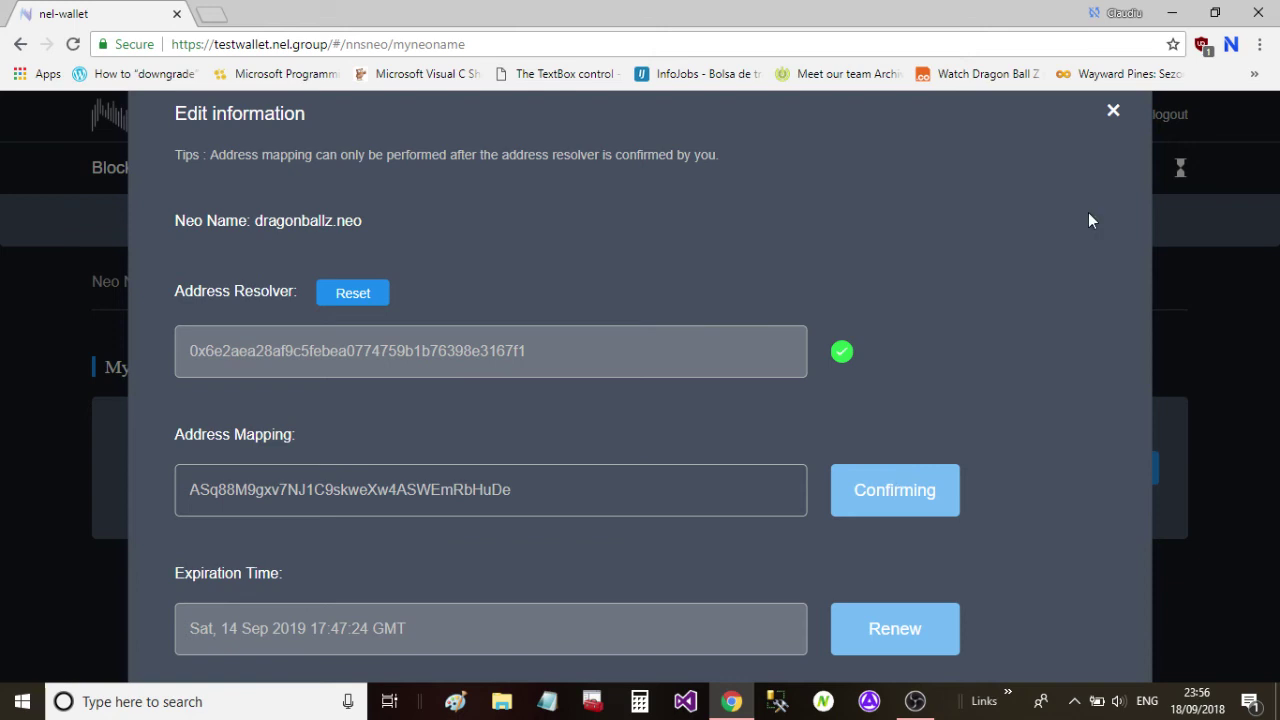
{"action": "left_click", "coordinate": [1114, 111]}
{"action": "left_click", "coordinate": [1179, 165]}
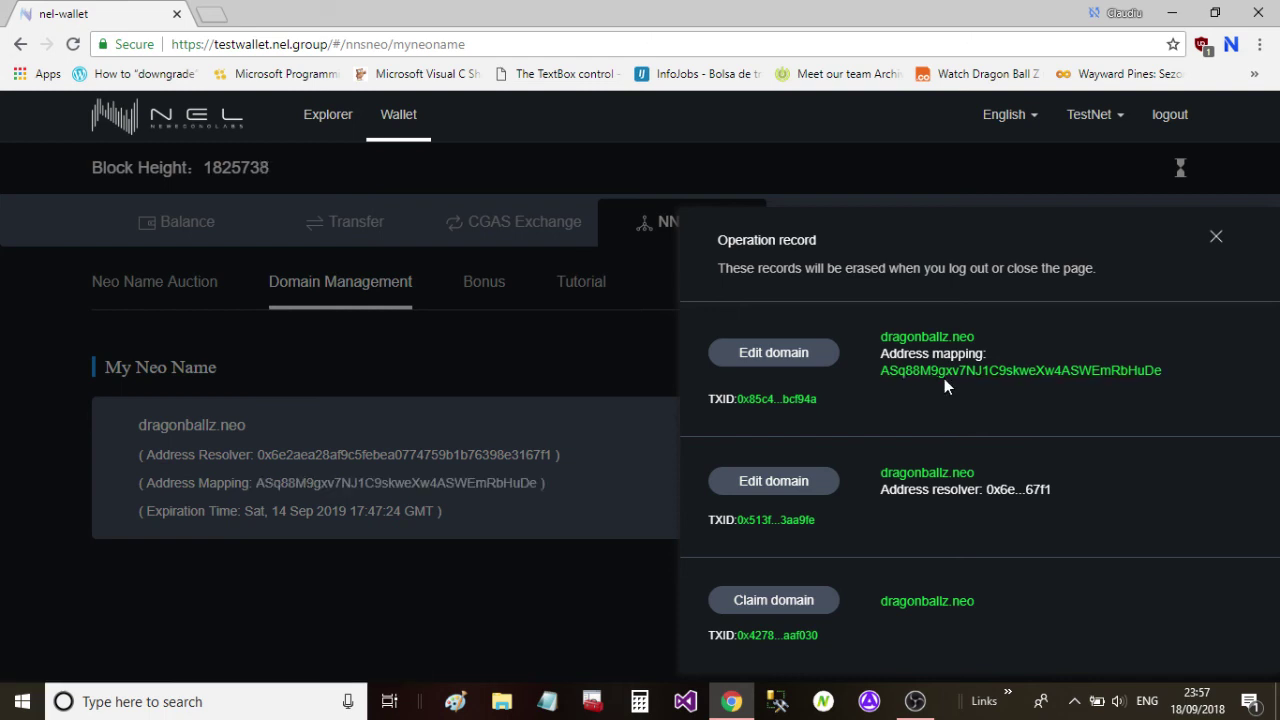
Check dragonballz.neo's edit details twice, confirming both address resolver and address mapping show green checkmarks.
{"action": "left_click", "coordinate": [1216, 237]}
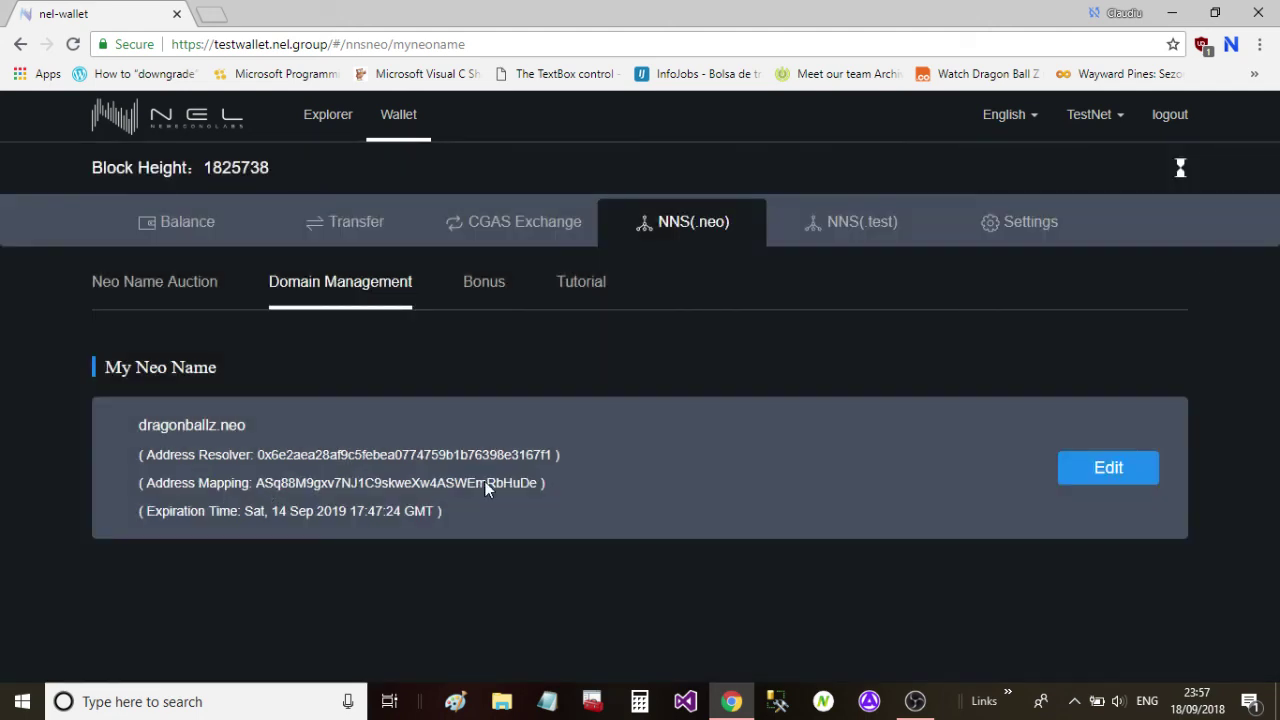
{"action": "left_click", "coordinate": [1101, 468]}
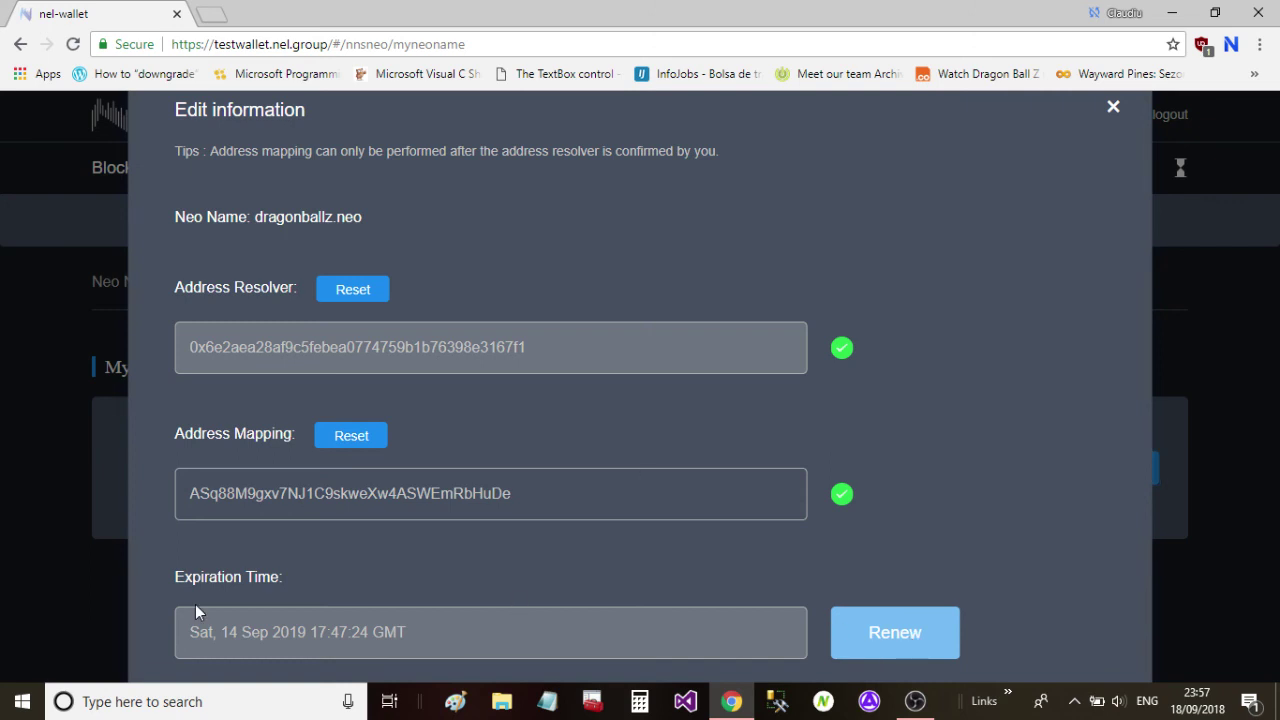
{"action": "left_click", "coordinate": [1113, 108]}
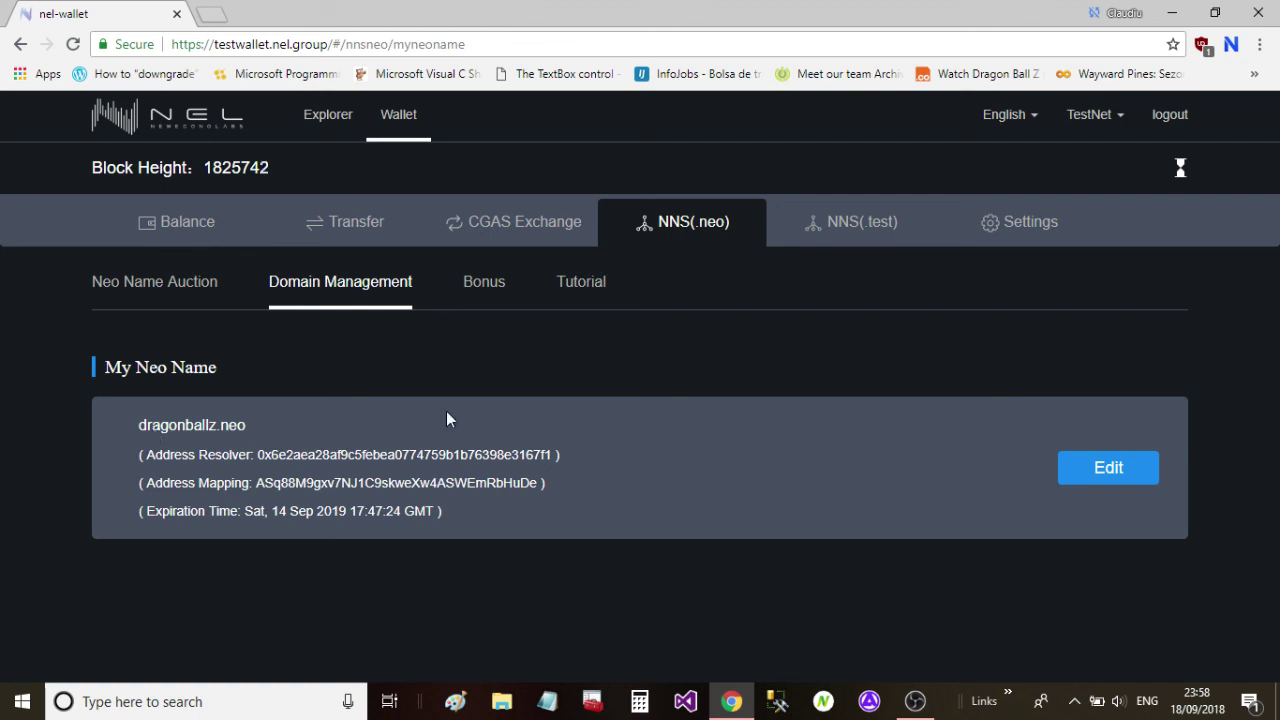
{"action": "left_click", "coordinate": [1108, 467]}
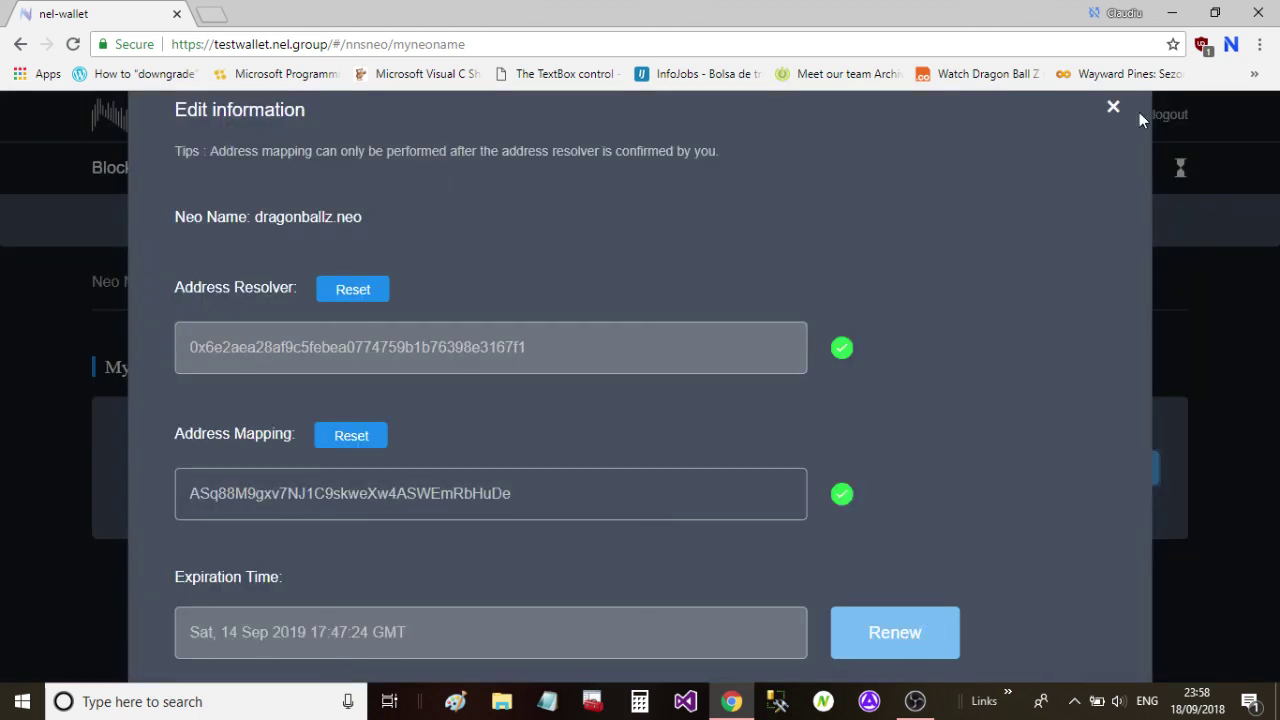
{"action": "left_click", "coordinate": [1139, 112]}
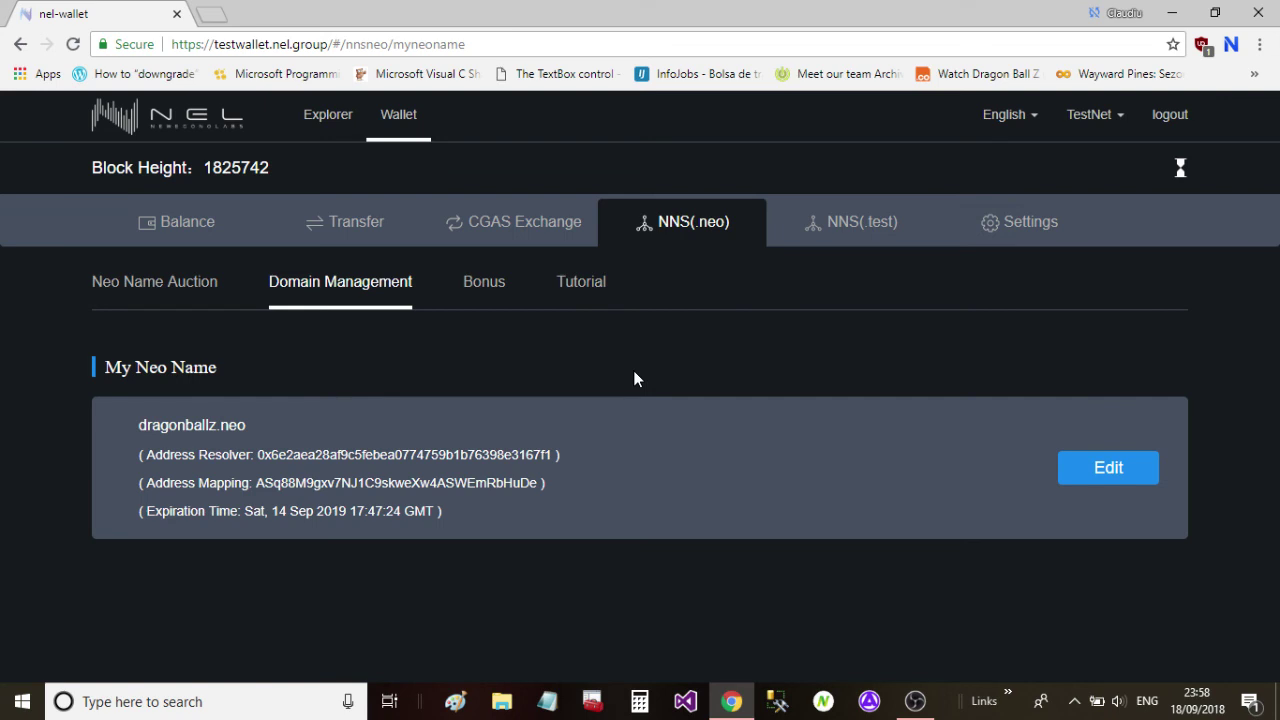